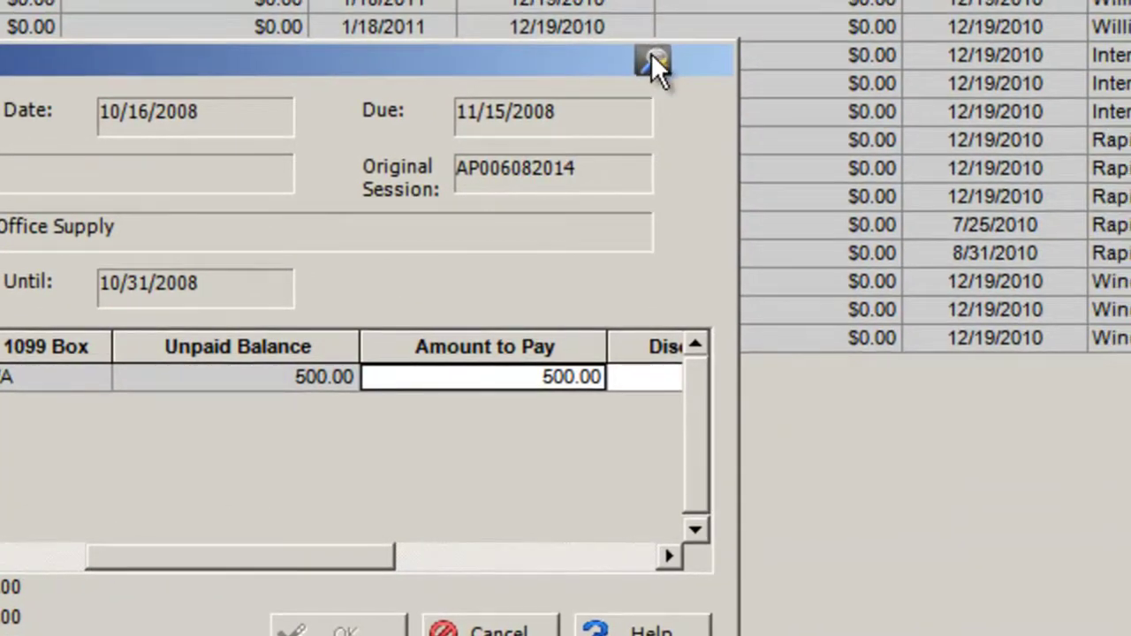
# - View the image of ABC Office Supply invoice 1111 from its Partial Payment window, close it, and view the invoice's related documents
pyautogui.click(652, 56)
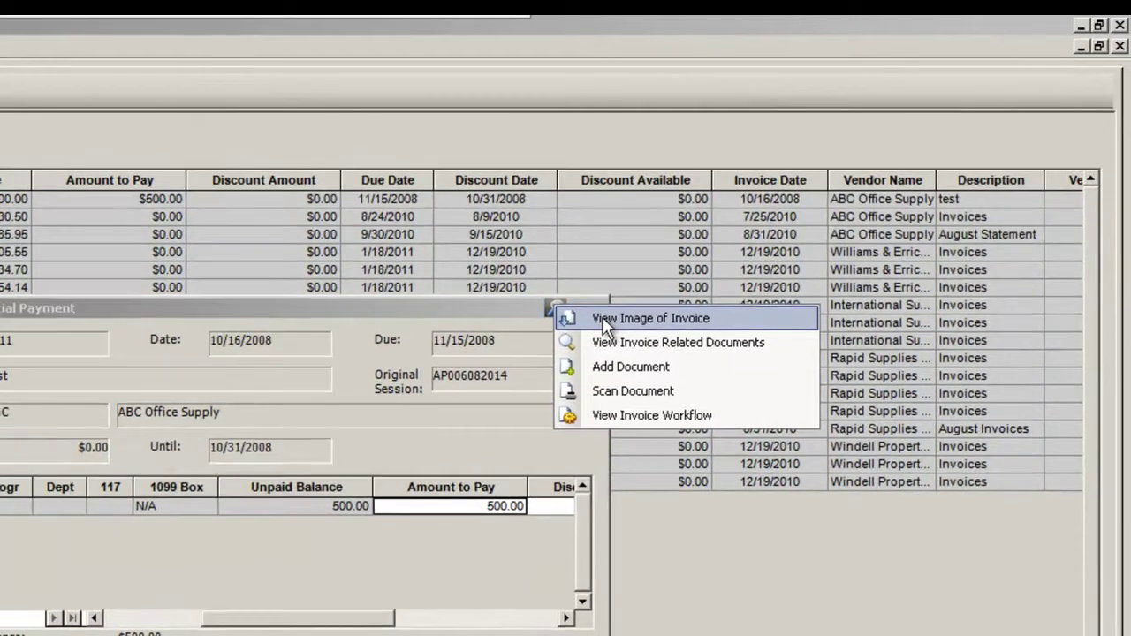
pyautogui.click(727, 76)
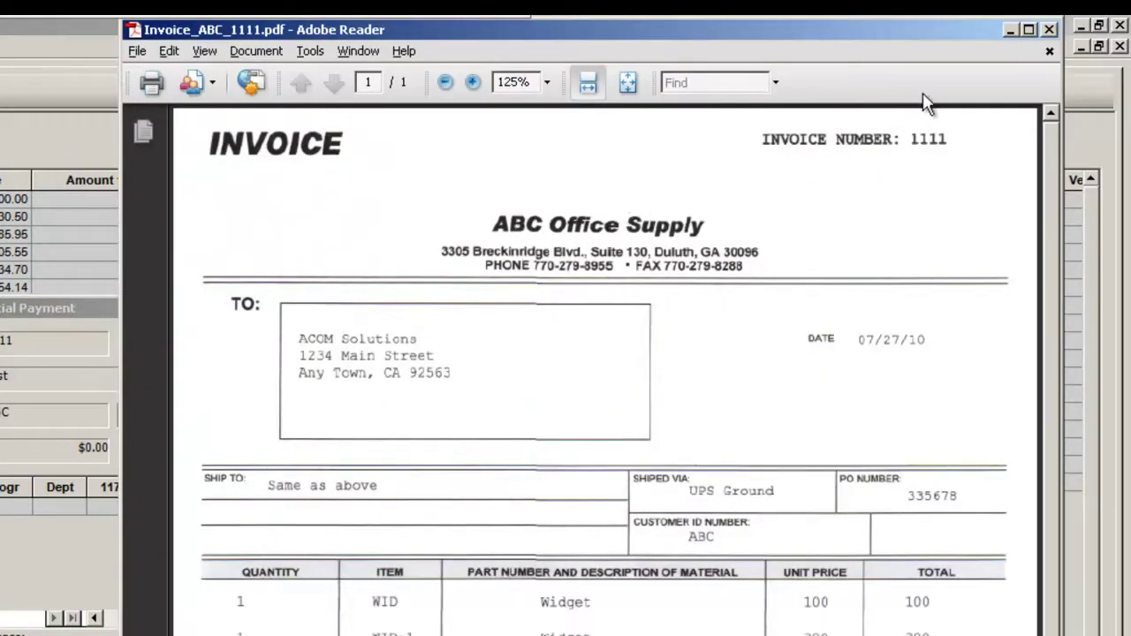
pyautogui.click(1049, 29)
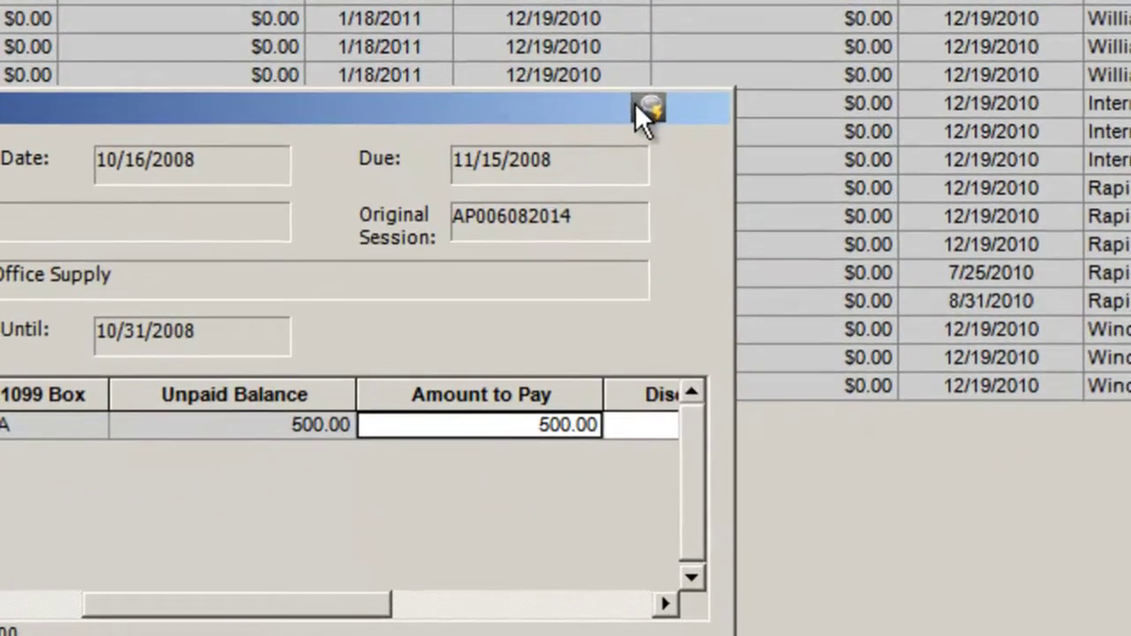
pyautogui.click(550, 304)
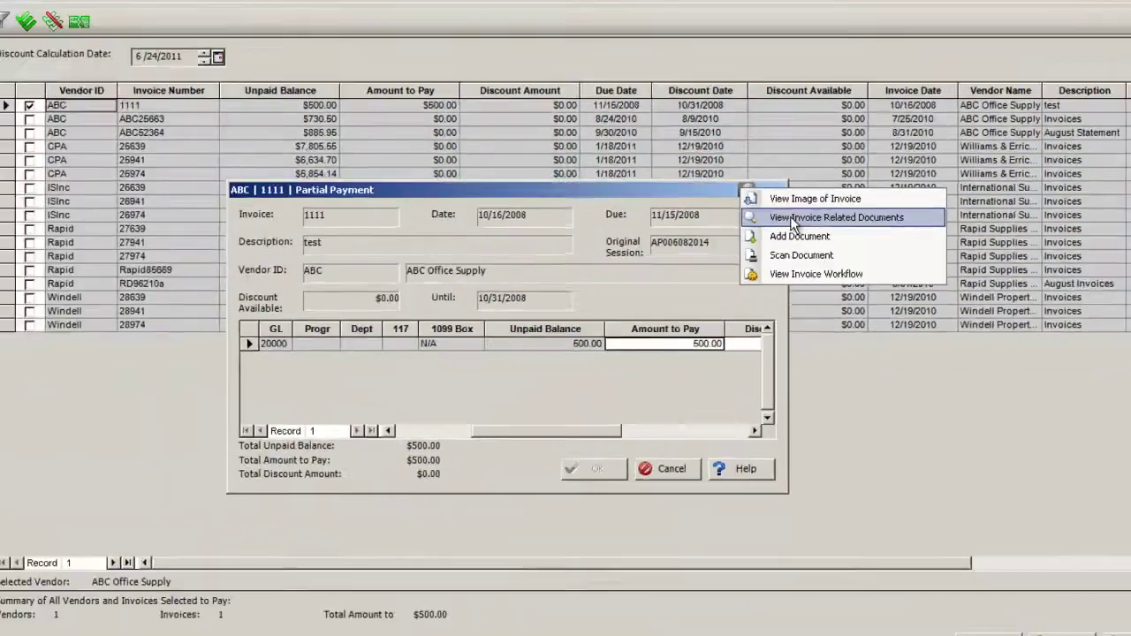
pyautogui.click(740, 164)
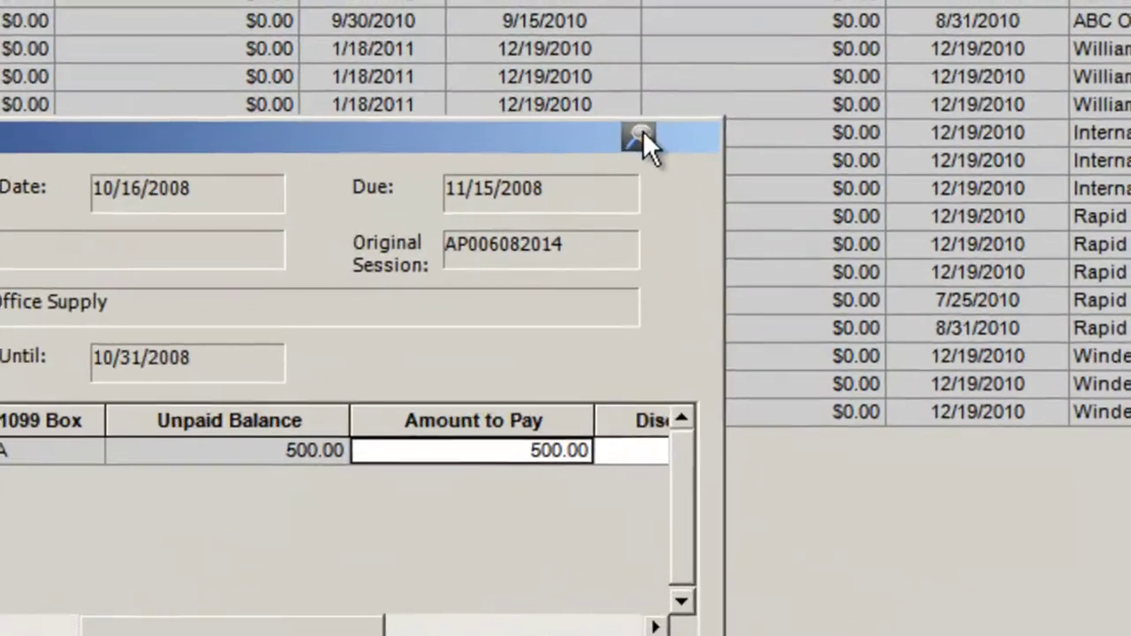
pyautogui.click(638, 133)
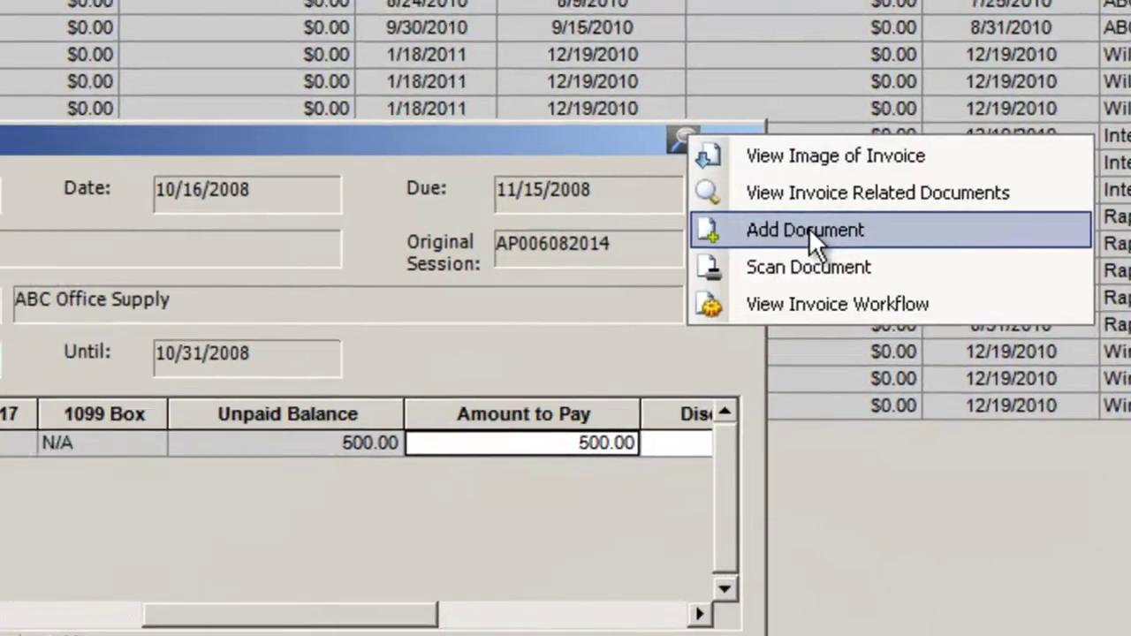
pyautogui.click(763, 229)
pyautogui.click(584, 59)
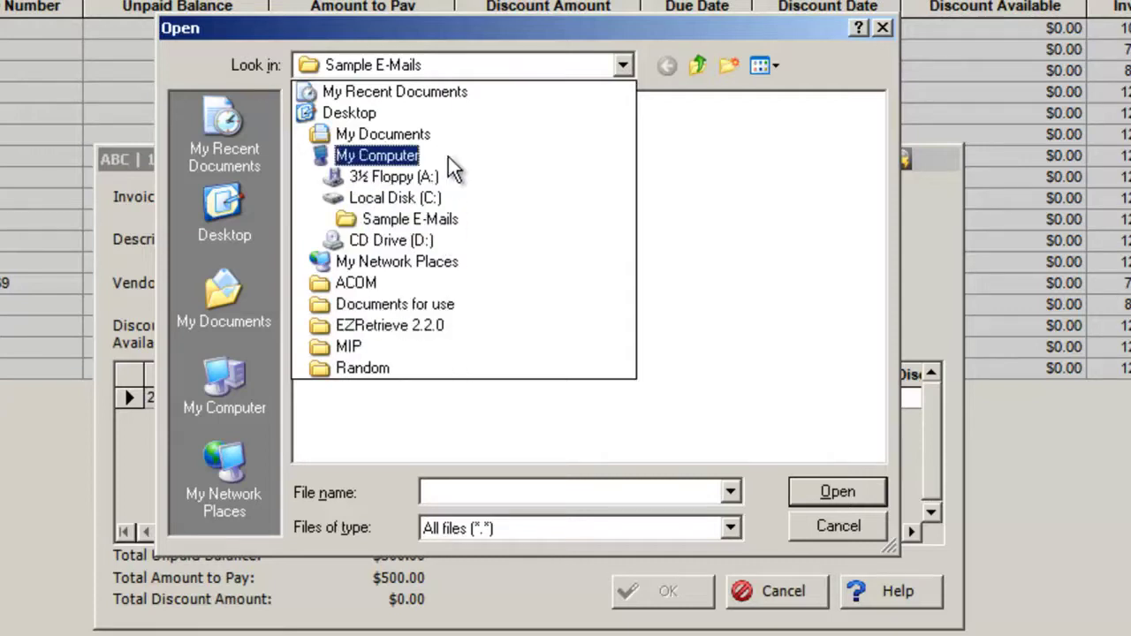
pyautogui.click(834, 521)
pyautogui.click(834, 524)
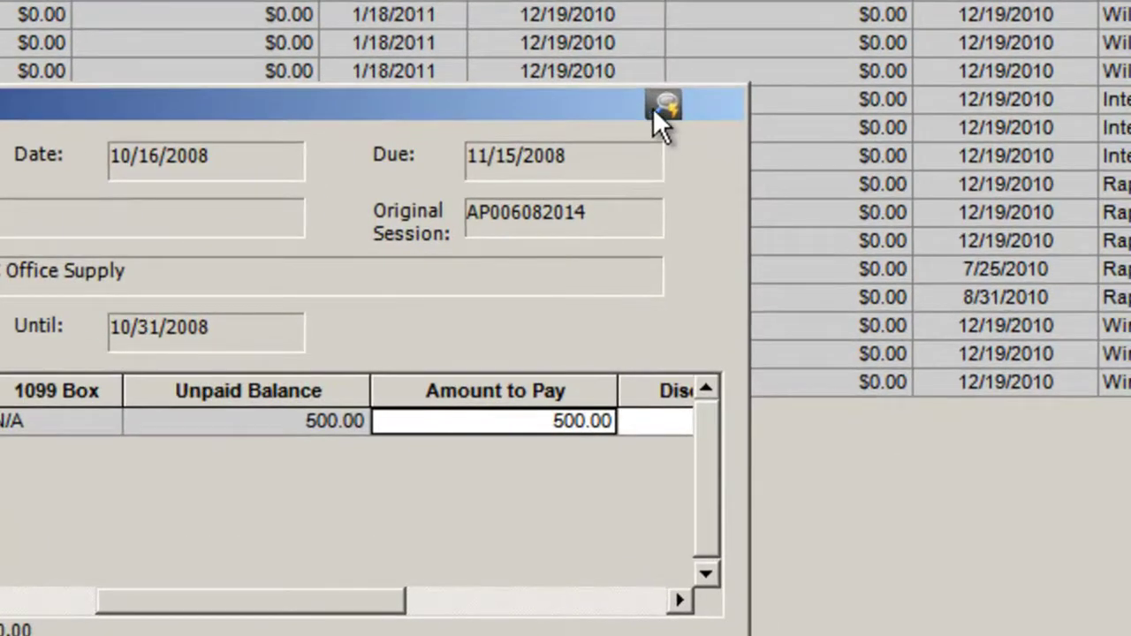
# - View the workflow of ABC Office Supply invoice 1111 from its Partial Payment window
pyautogui.click(689, 109)
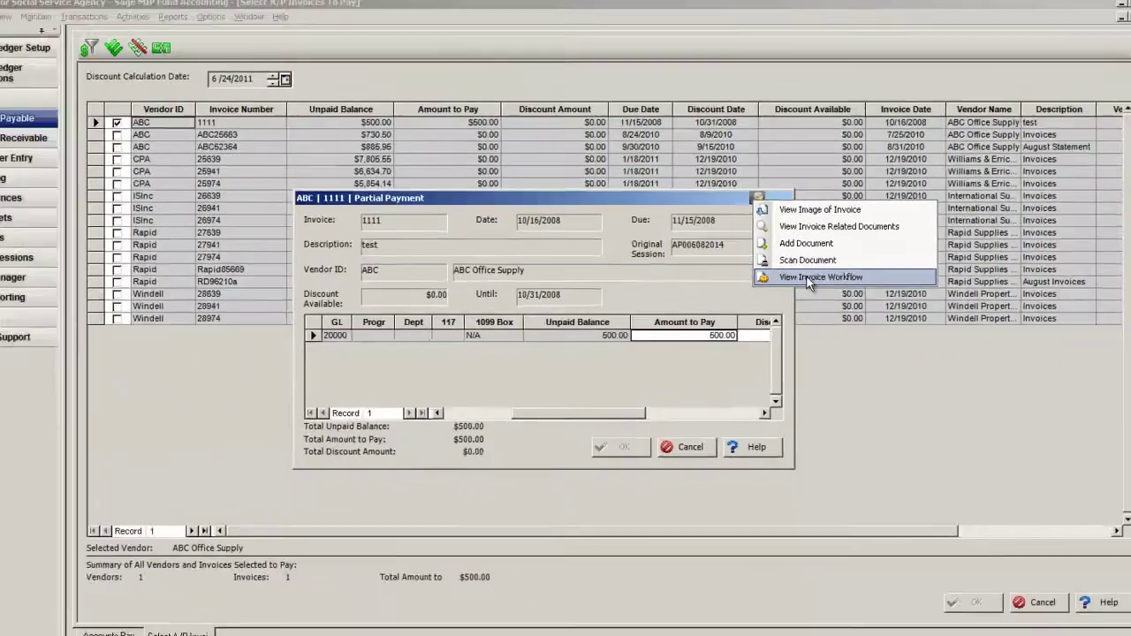
pyautogui.click(778, 286)
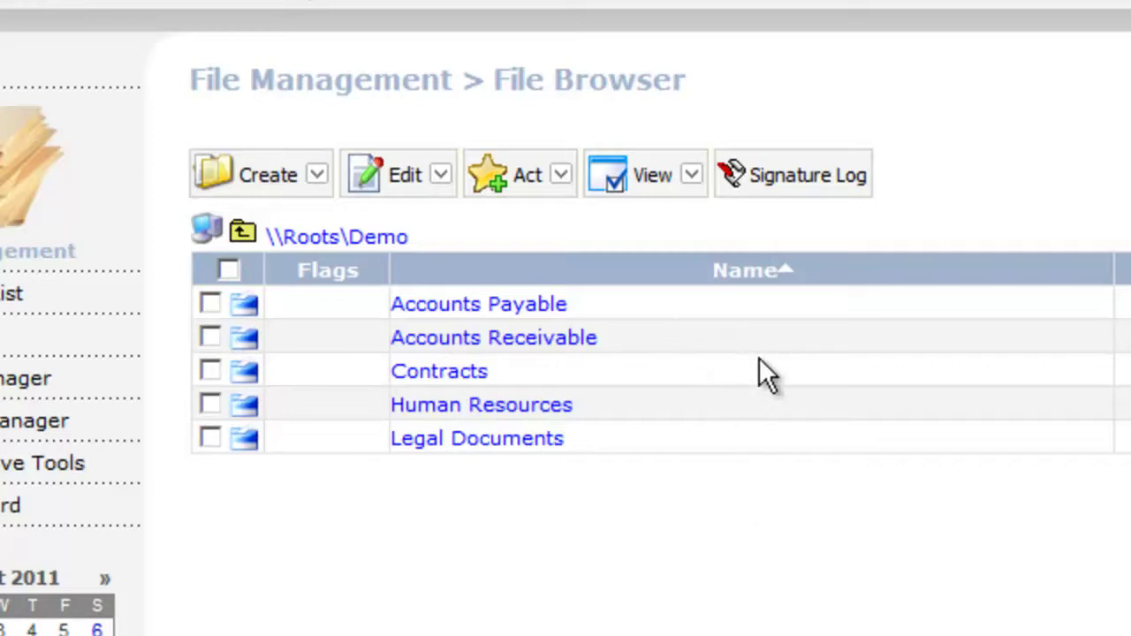
pyautogui.click(318, 189)
pyautogui.click(275, 200)
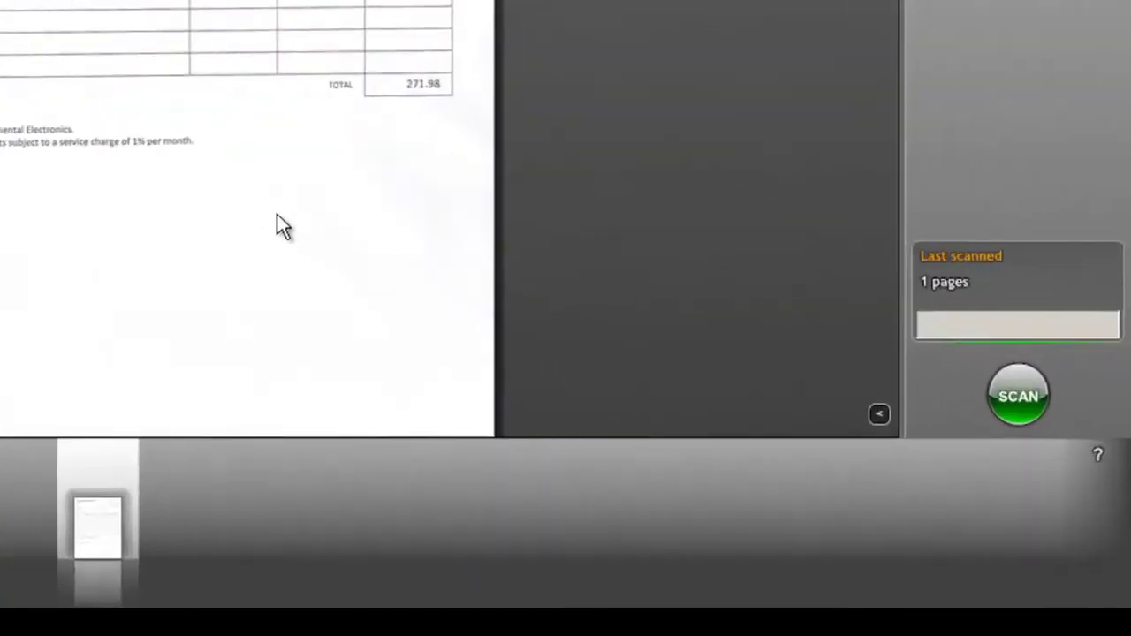
# - Scan the Intercontinental Electronics invoice in IBM Datacap FastDoc Capture and pass it on to the next task
pyautogui.click(1031, 395)
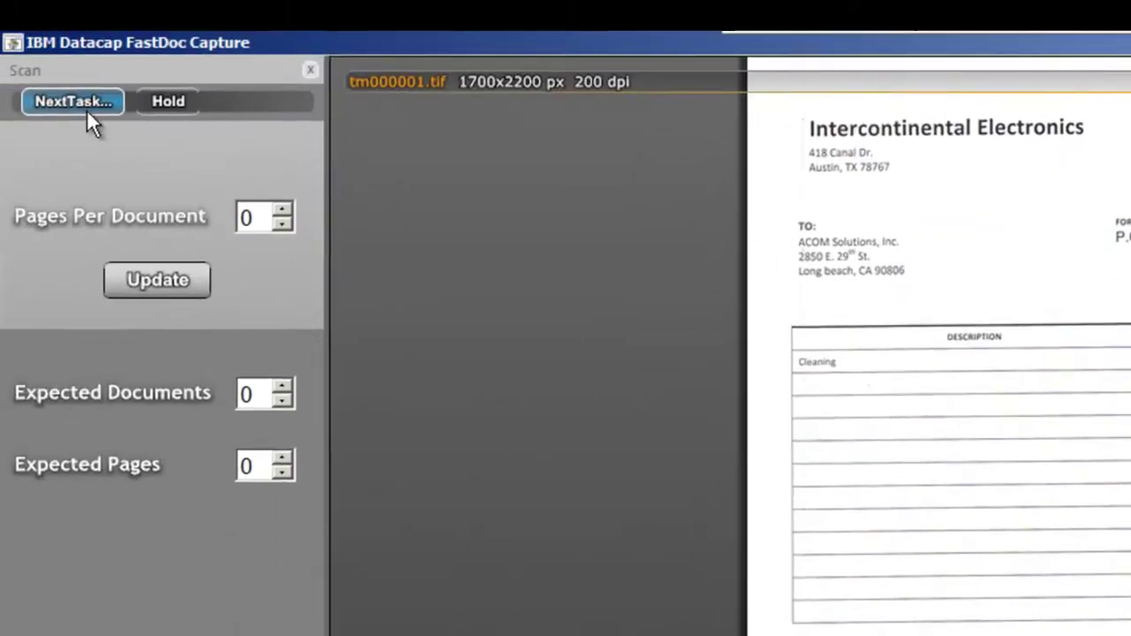
pyautogui.click(72, 97)
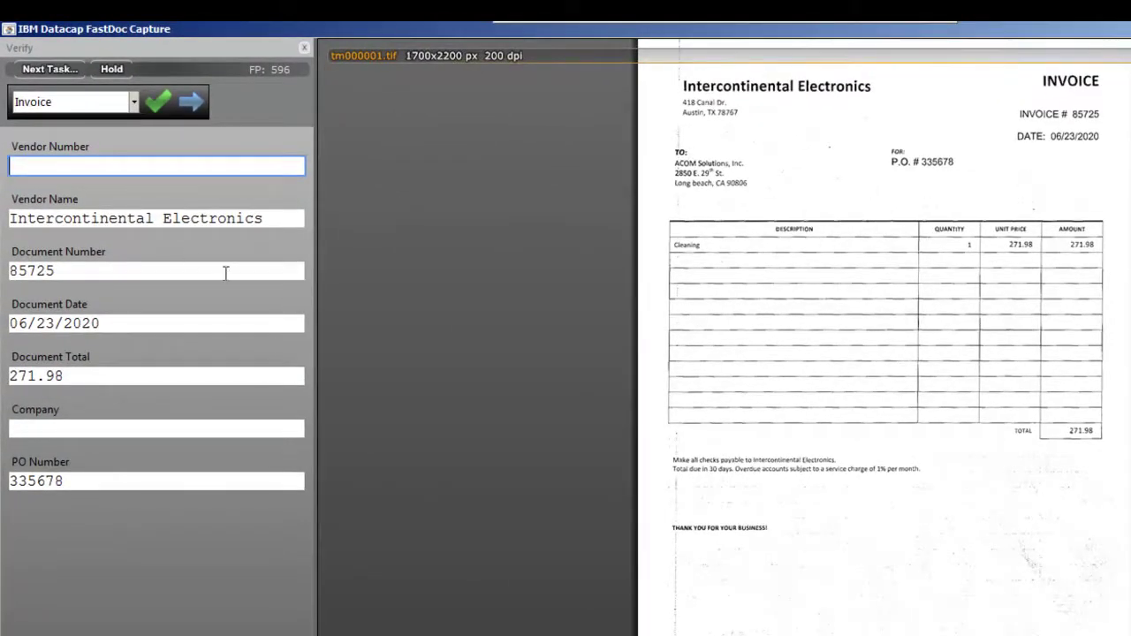
# - Check the scanned invoice's vendor name, document number, vendor number and company fields, and pass it on to the next task
pyautogui.click(191, 218)
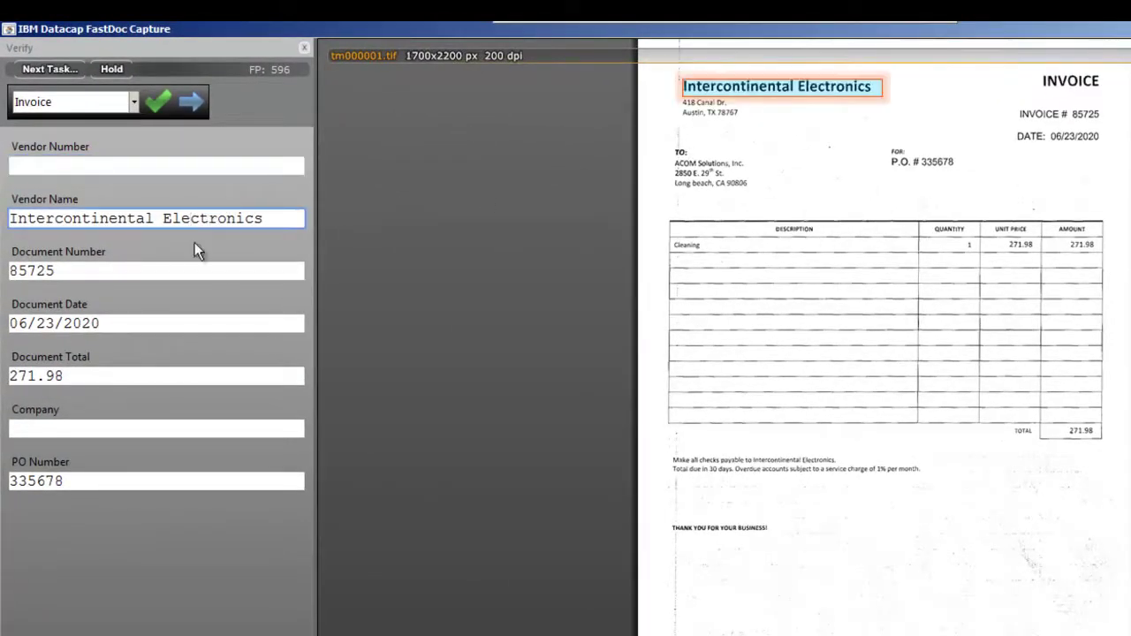
pyautogui.click(197, 270)
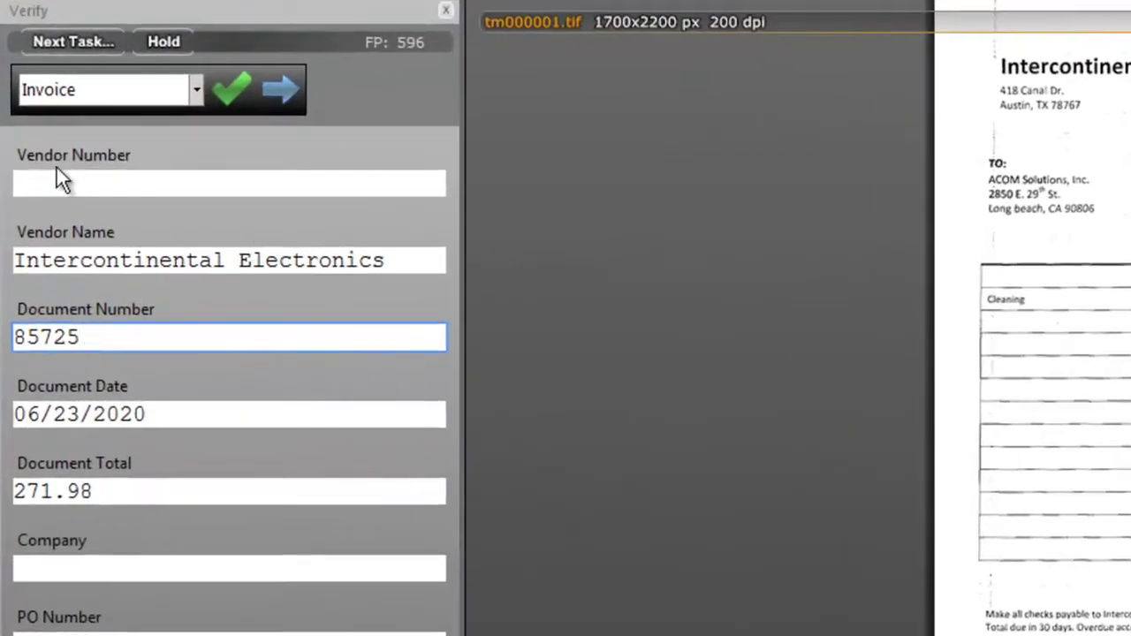
pyautogui.click(73, 181)
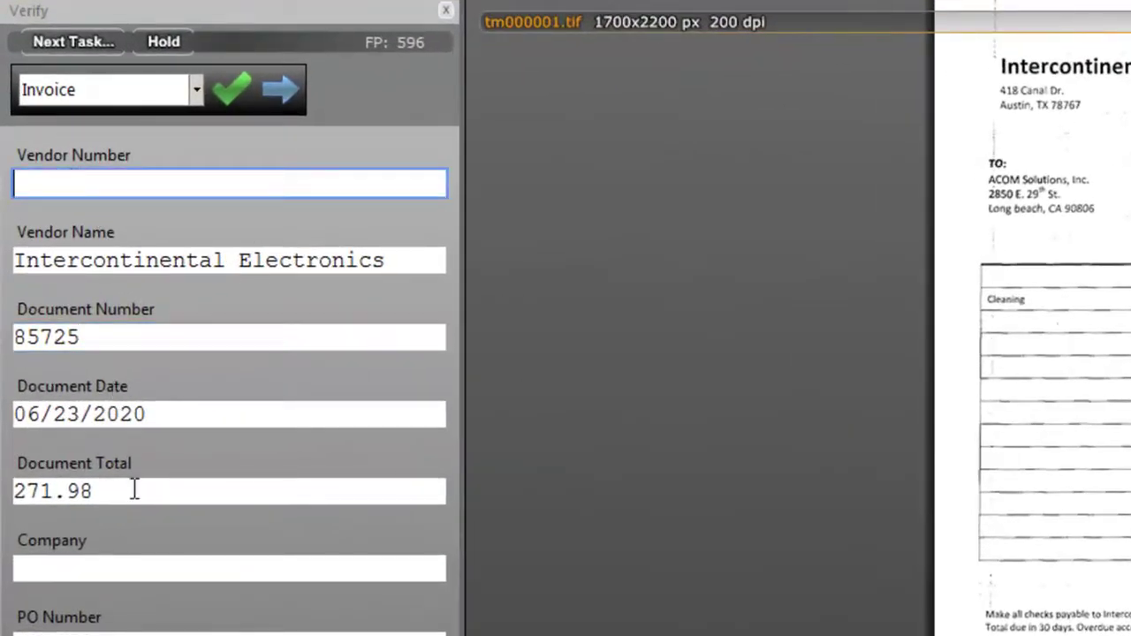
pyautogui.click(126, 573)
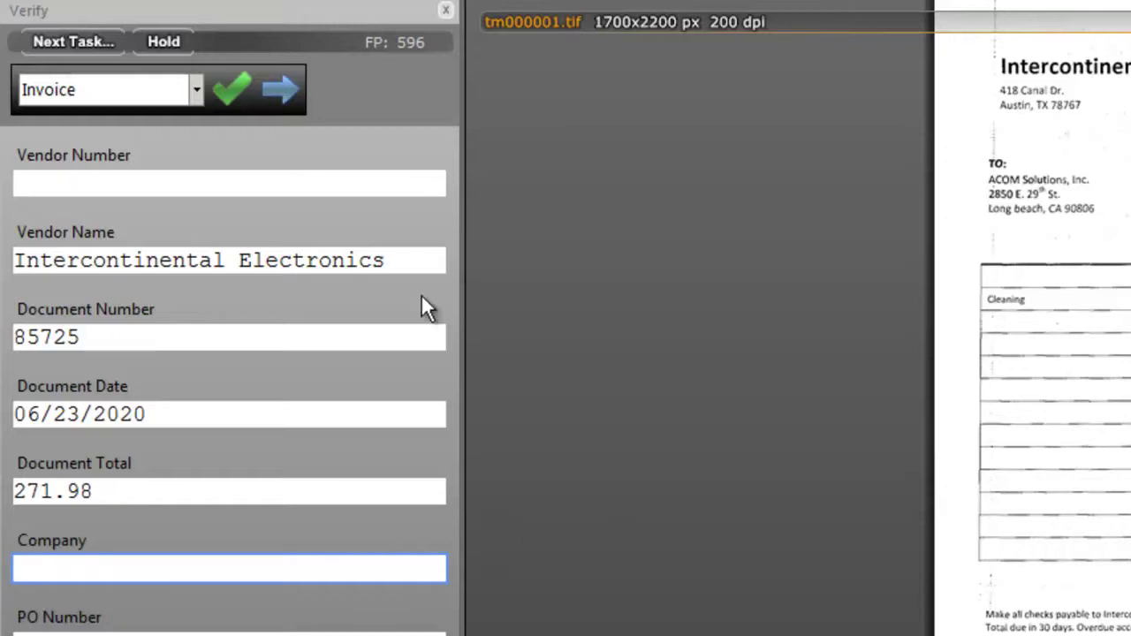
pyautogui.click(66, 40)
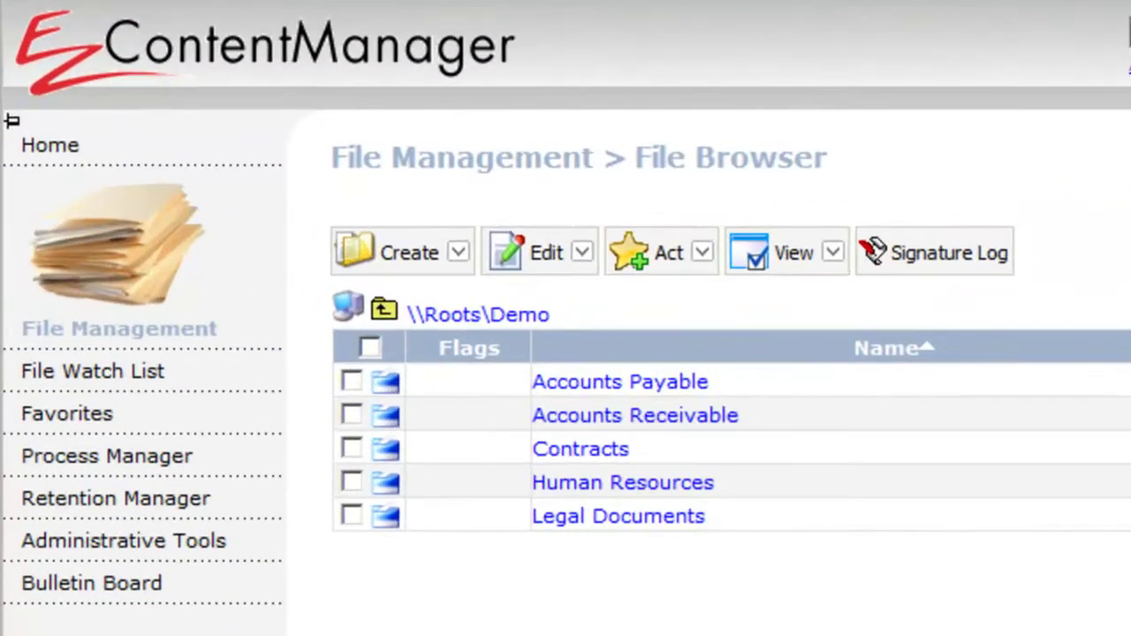
# - Switch to EZContentManager and open the approval workflow of Intercontinental Electronics85725.pdf in the Accounts Payable Invoices folder
pyautogui.click(633, 386)
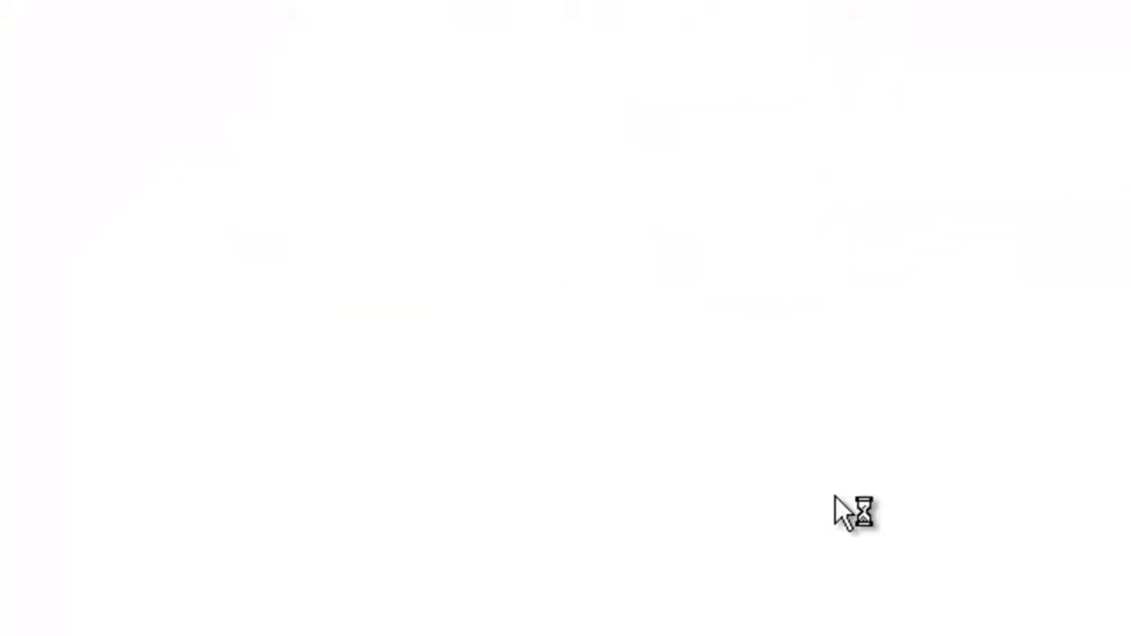
pyautogui.click(612, 383)
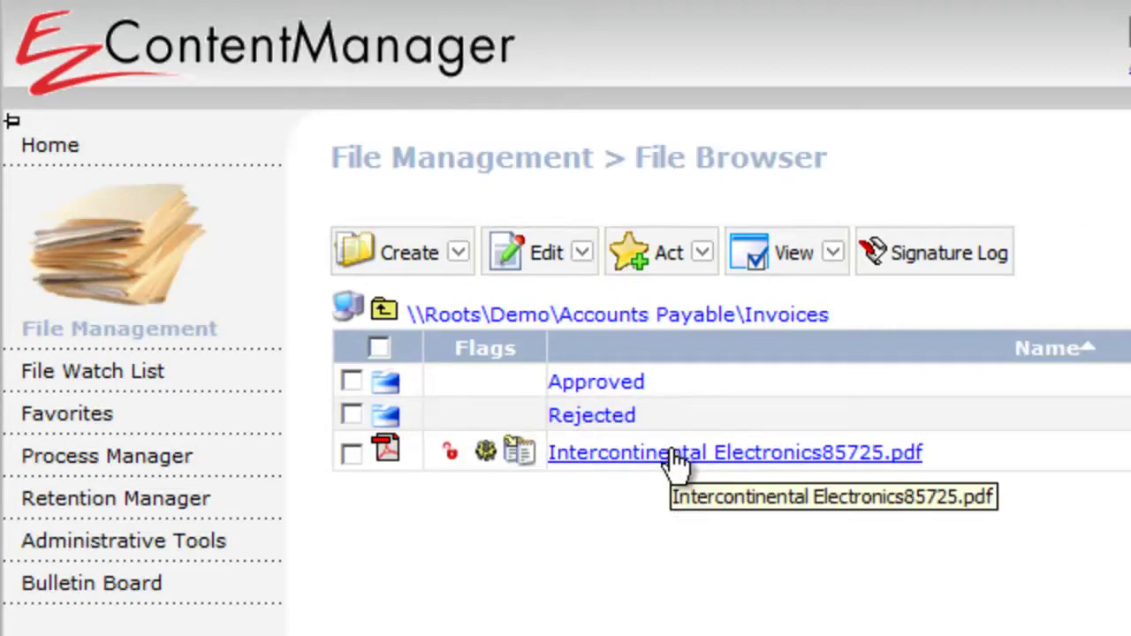
pyautogui.moveTo(486, 456)
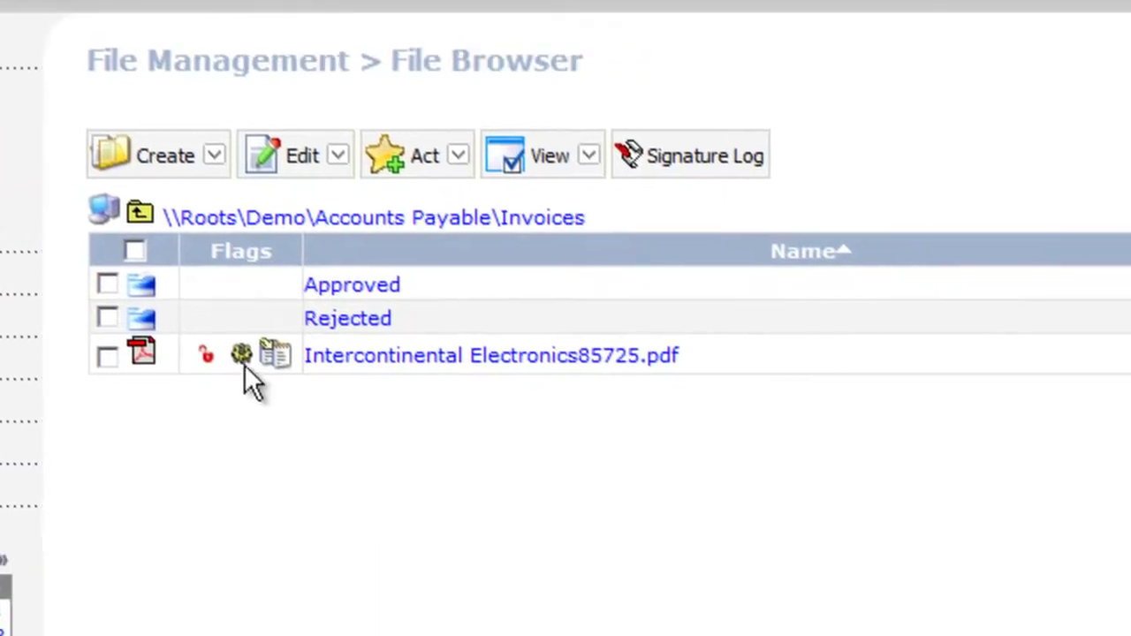
pyautogui.click(444, 435)
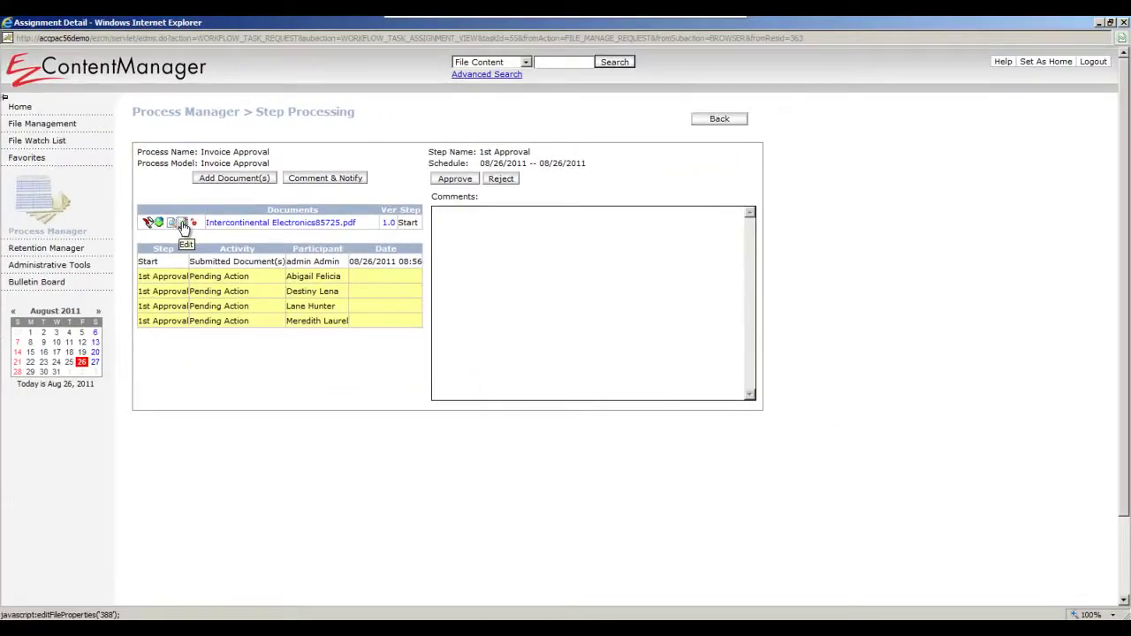
# - In the invoice's properties, look up vendor number 1450 for Intercontinental Electronics, set the distribution set to INVPUR, and close the properties
pyautogui.click(183, 226)
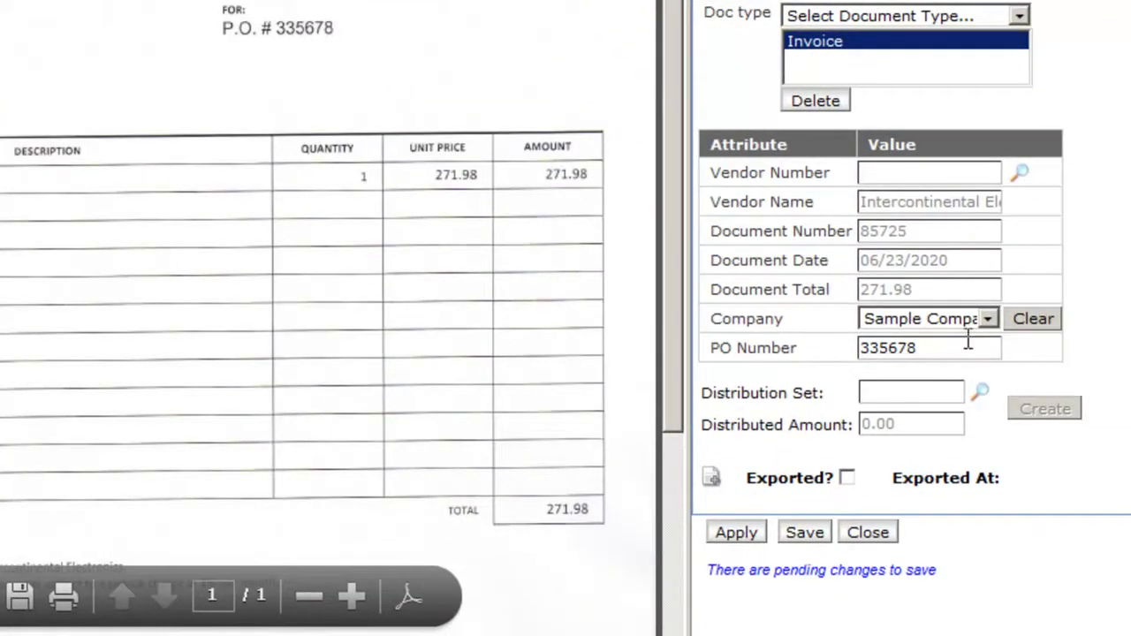
pyautogui.click(1019, 173)
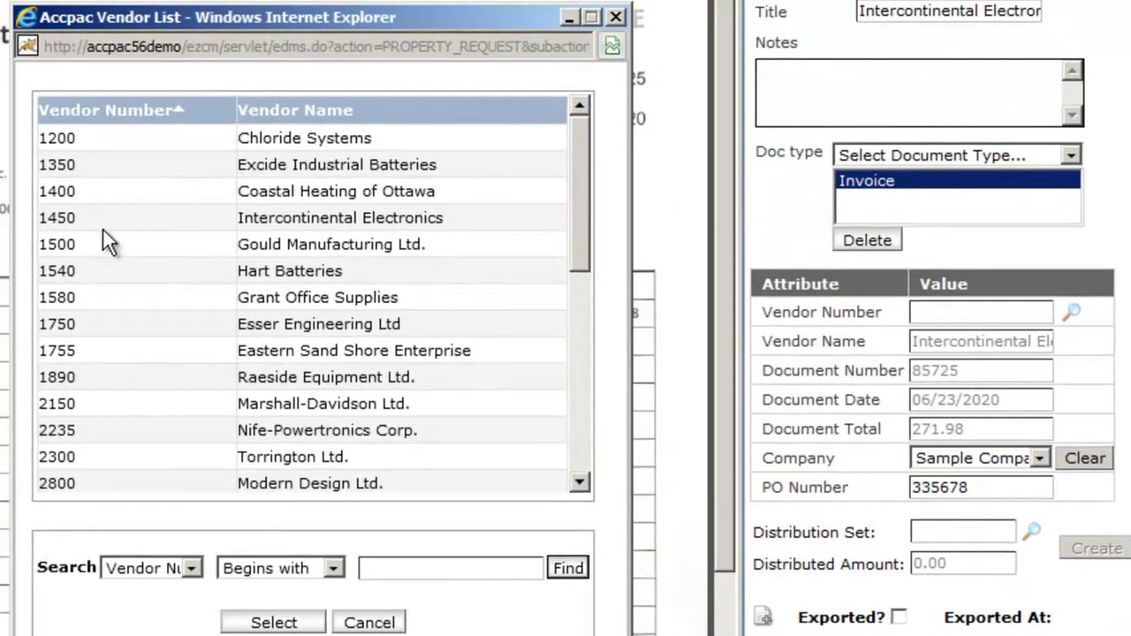
pyautogui.doubleClick(105, 218)
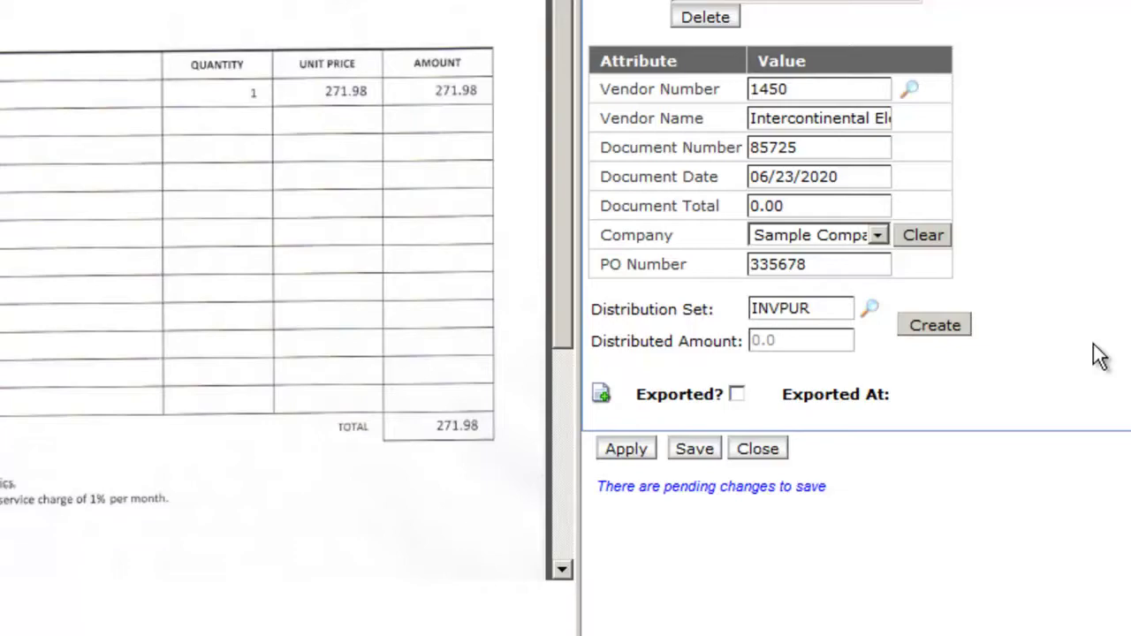
pyautogui.click(753, 452)
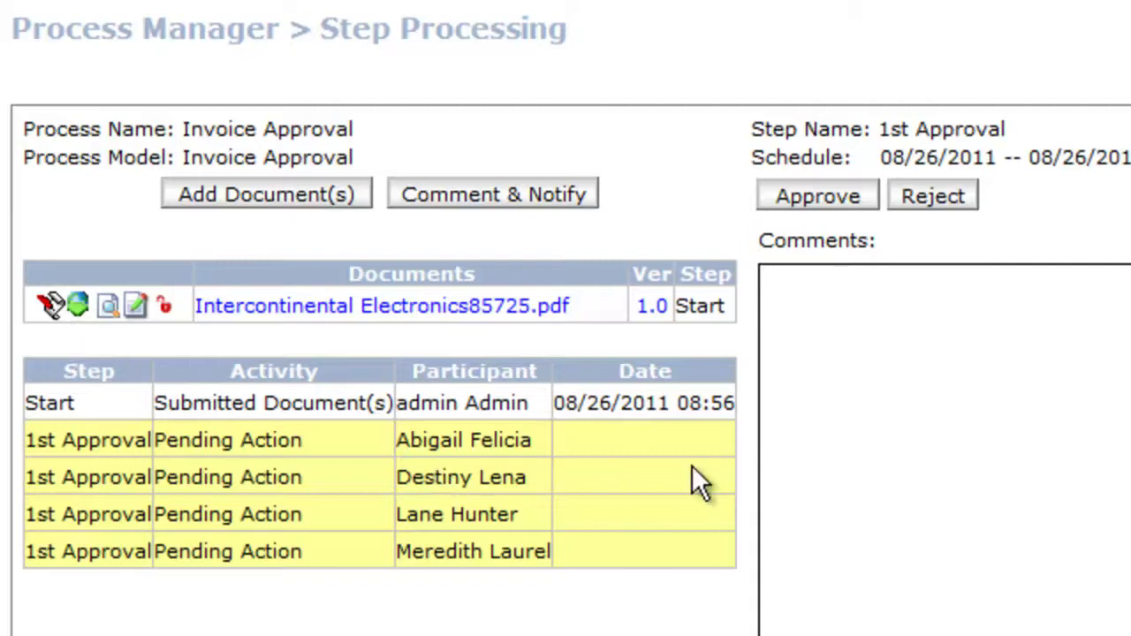
# - Approve the invoice at the 1st Approval step and open the Approved folder under Accounts Payable Invoices
pyautogui.click(833, 207)
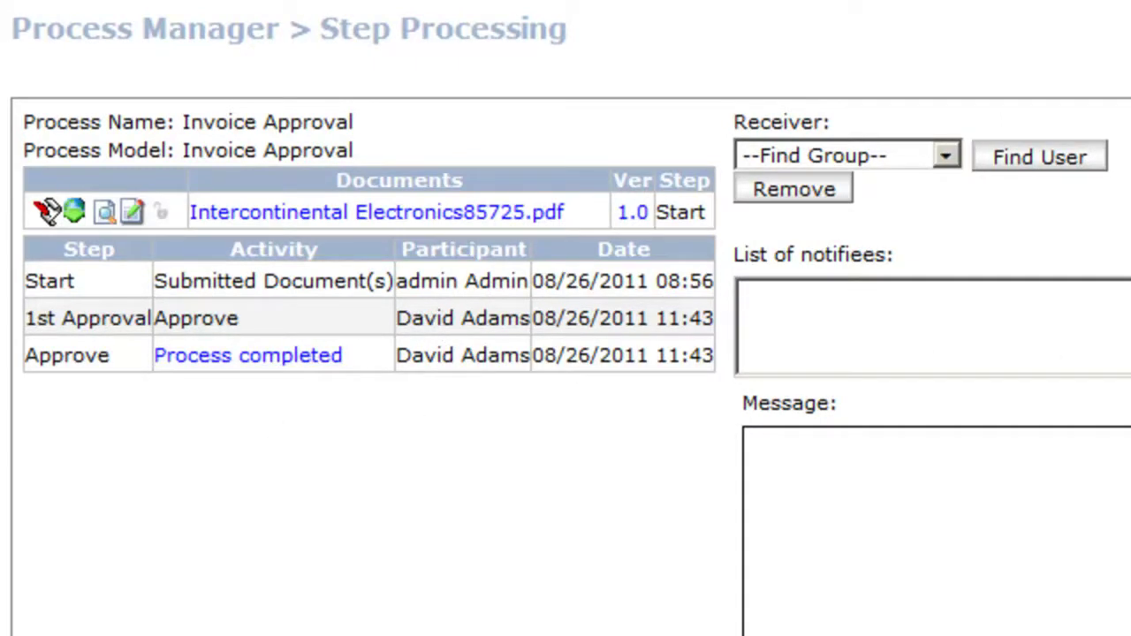
pyautogui.click(46, 211)
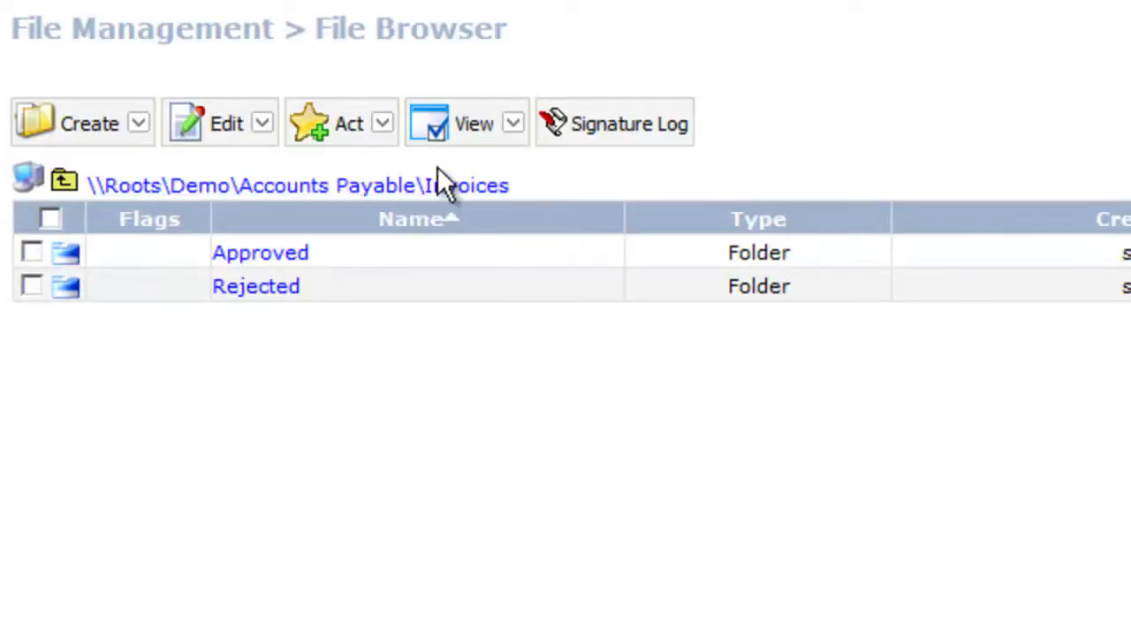
pyautogui.click(288, 255)
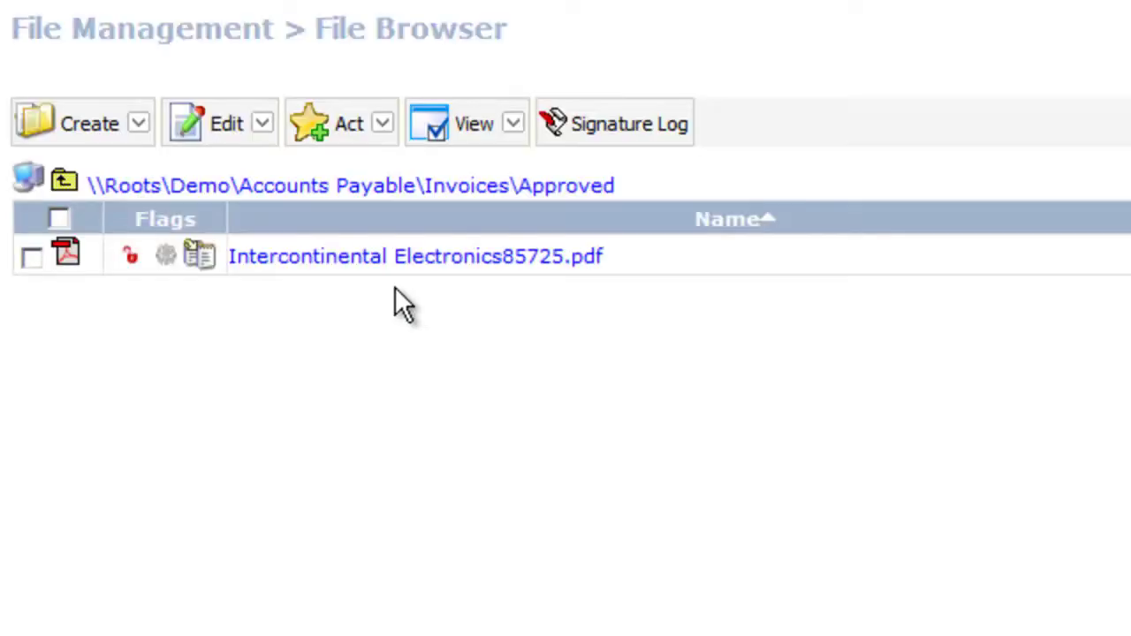
# - View the documents linked to the approved Intercontinental Electronics85725.pdf, return to the file list, and reopen its links
pyautogui.moveTo(168, 259)
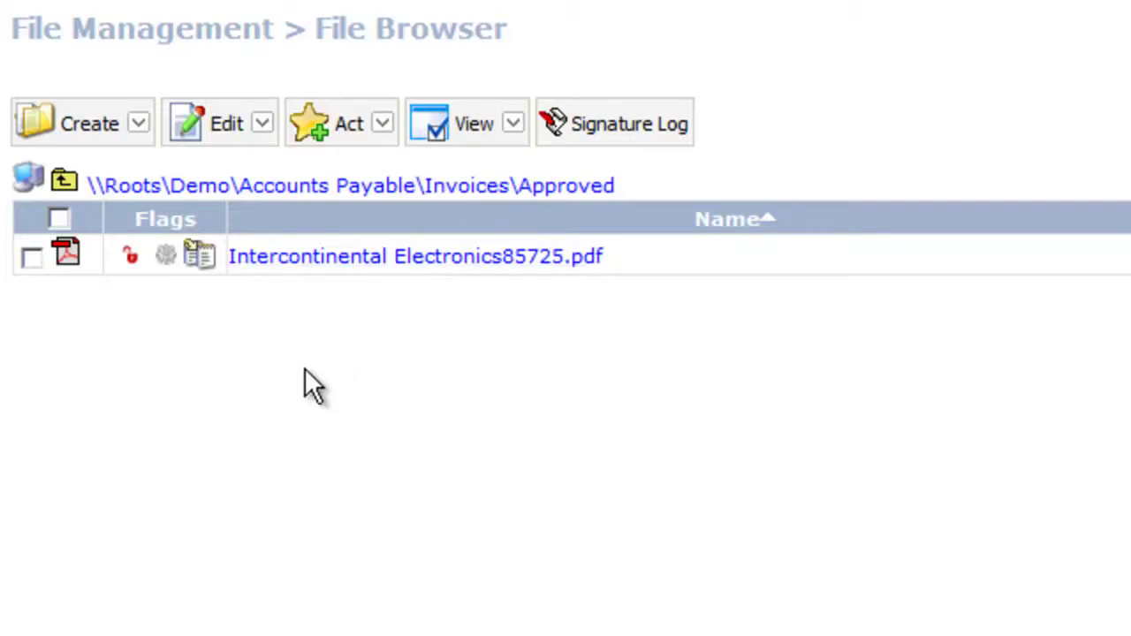
pyautogui.click(201, 258)
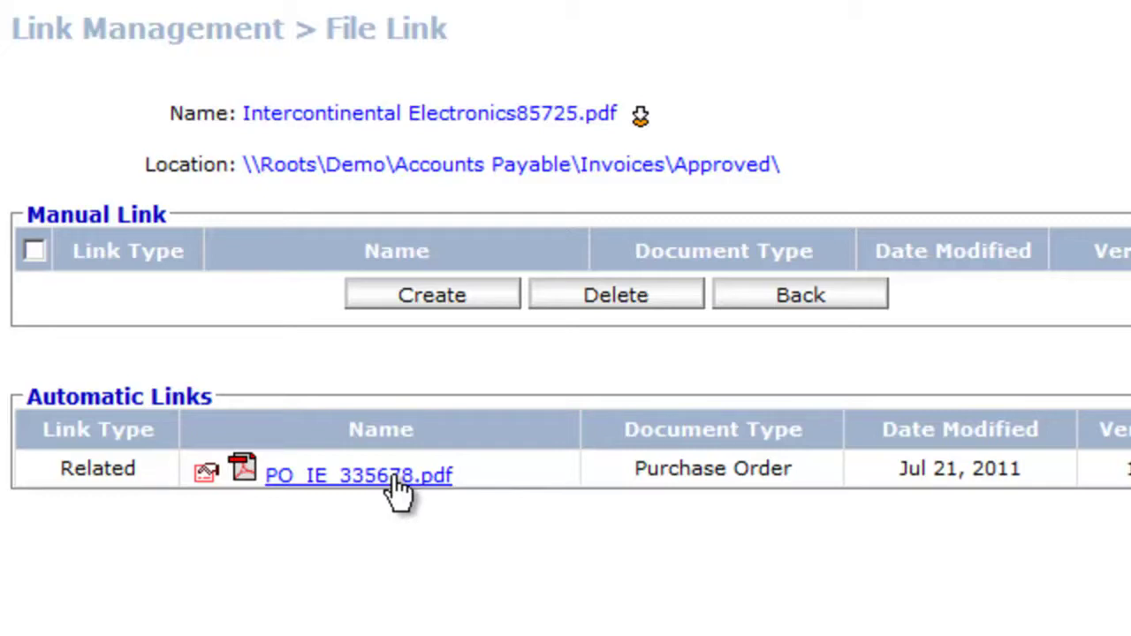
pyautogui.click(757, 295)
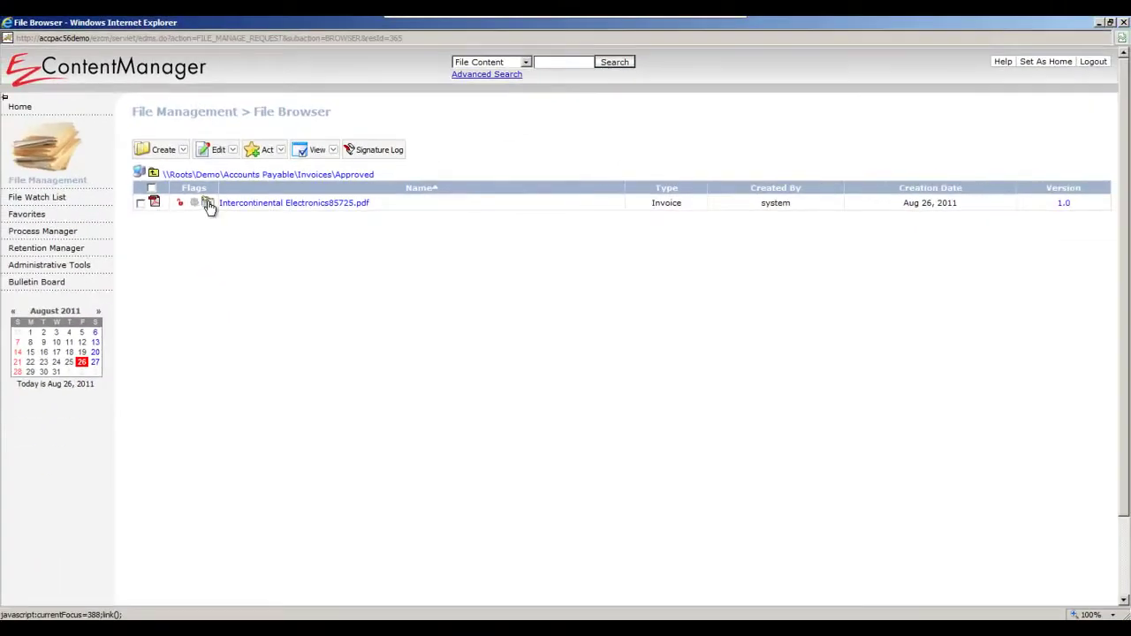
pyautogui.click(208, 206)
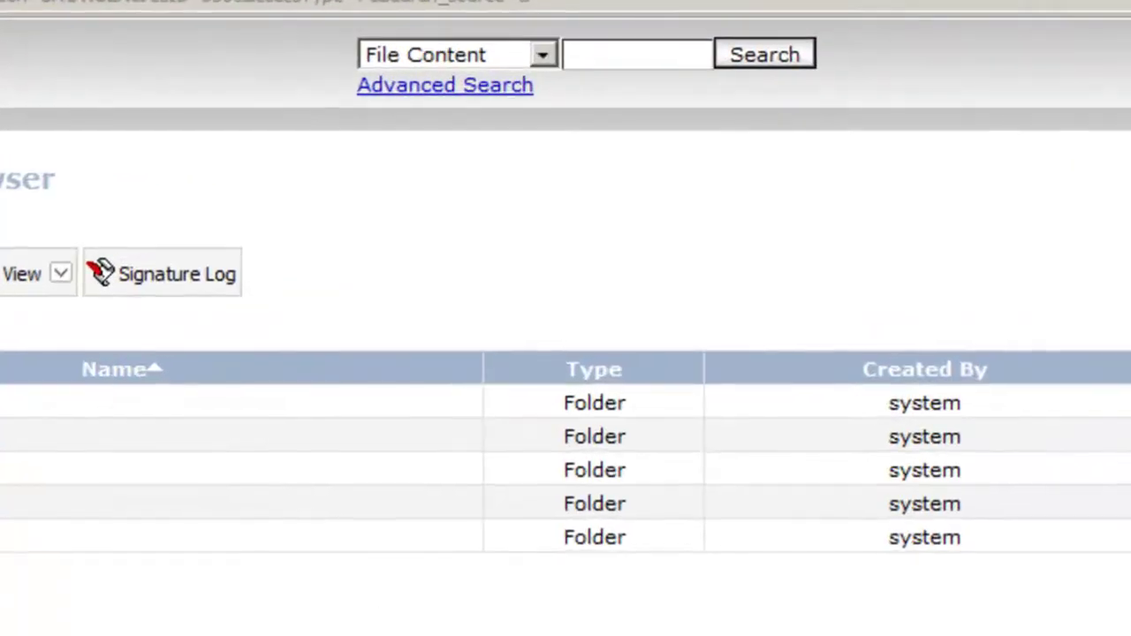
pyautogui.click(543, 56)
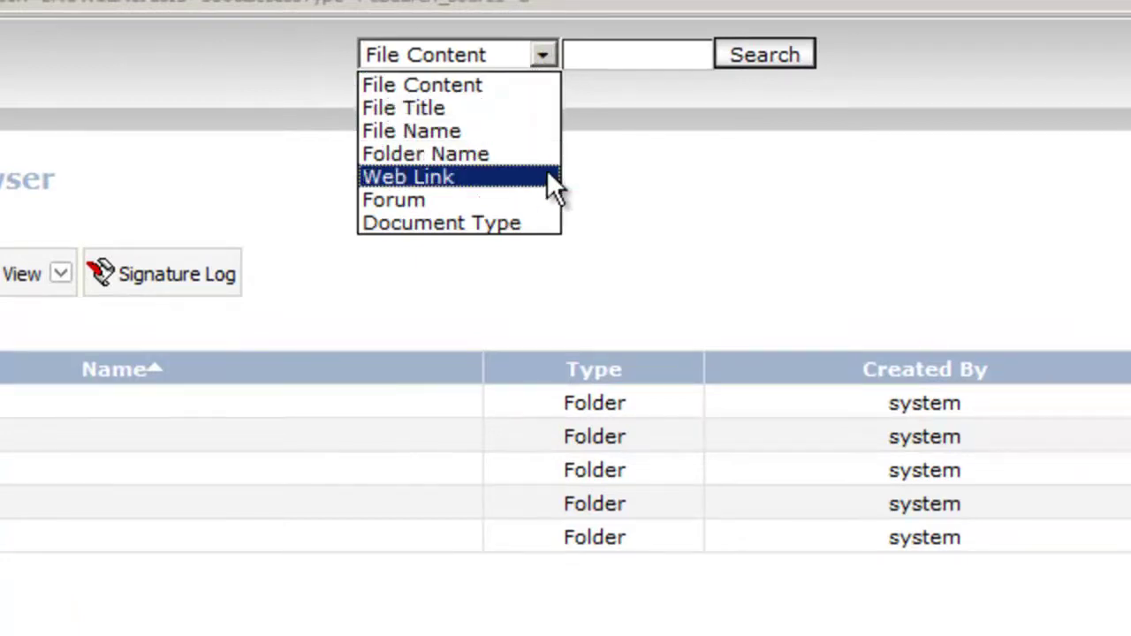
pyautogui.click(661, 178)
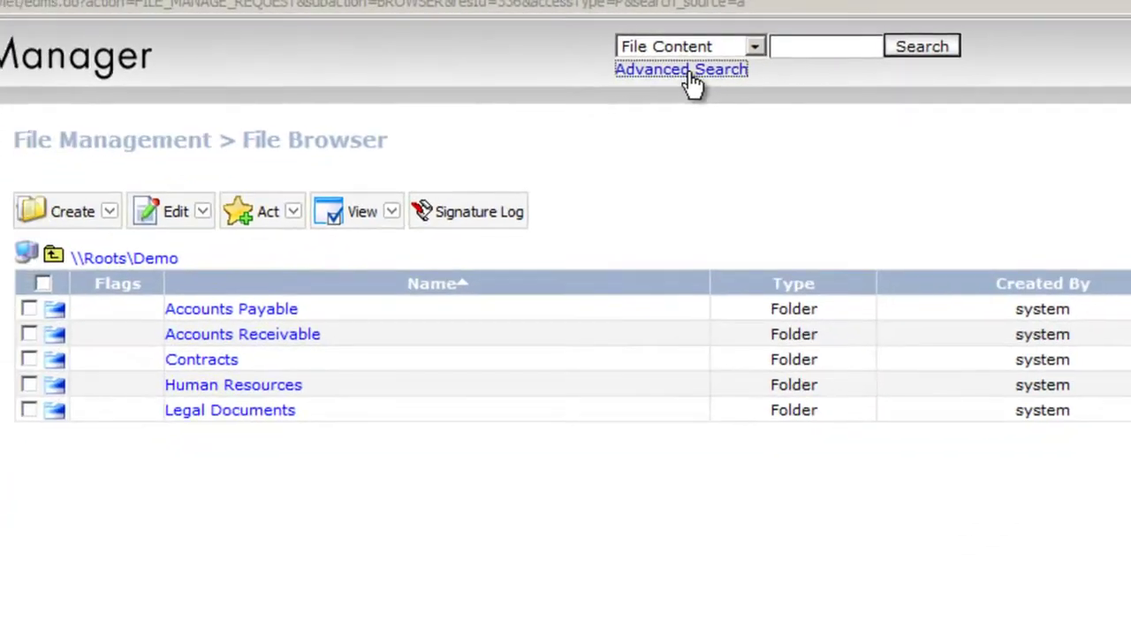
# - Open an advanced search on the Demo folder and restrict the document type to Personnel Action Notice
pyautogui.click(562, 82)
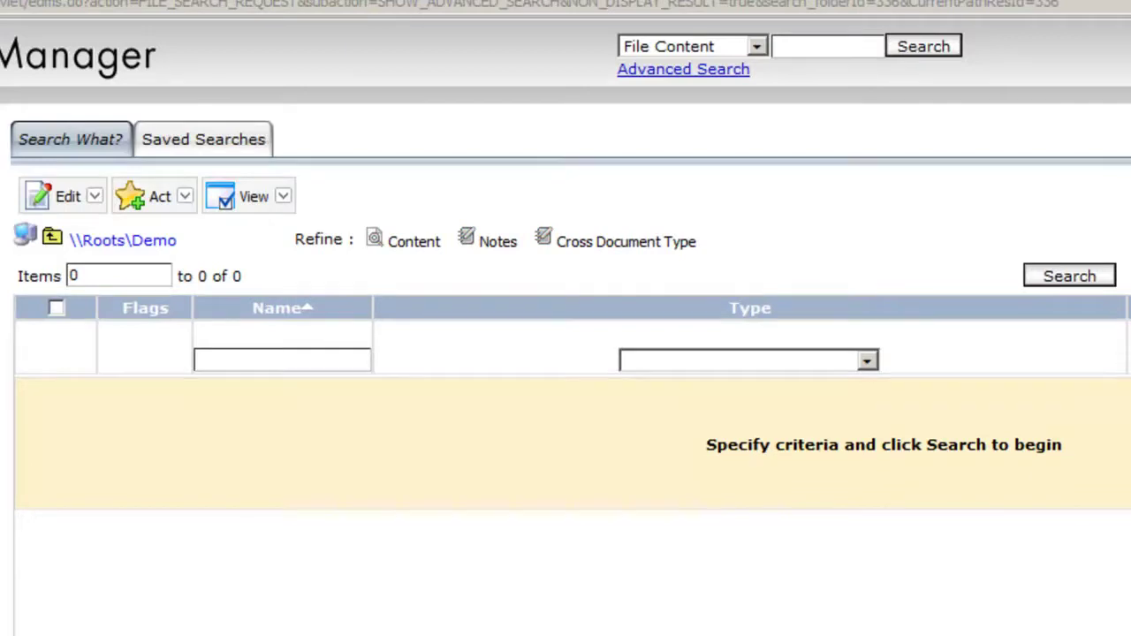
pyautogui.click(866, 363)
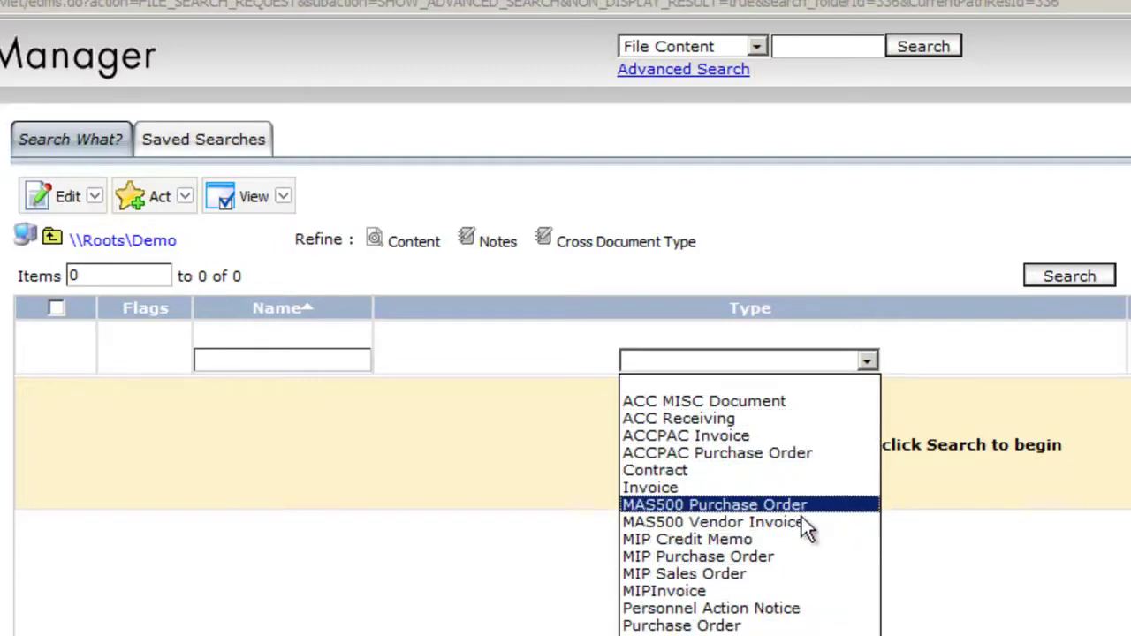
pyautogui.click(796, 608)
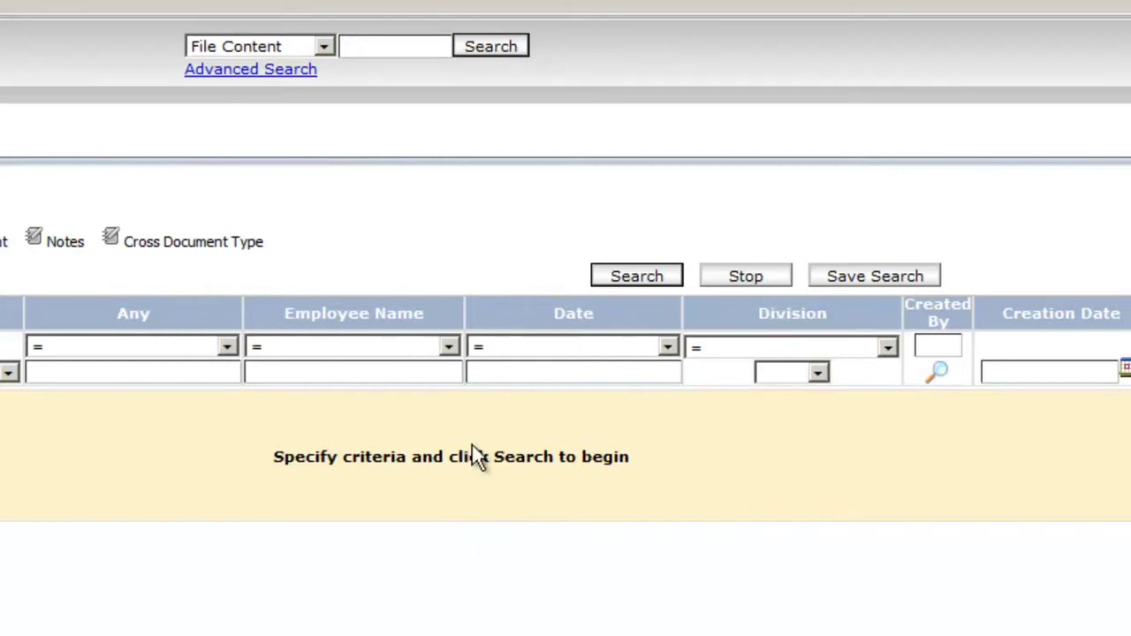
# - Search for notices with an Employee Name like "cl" and Division East, and check the actions available for the found document
pyautogui.click(456, 350)
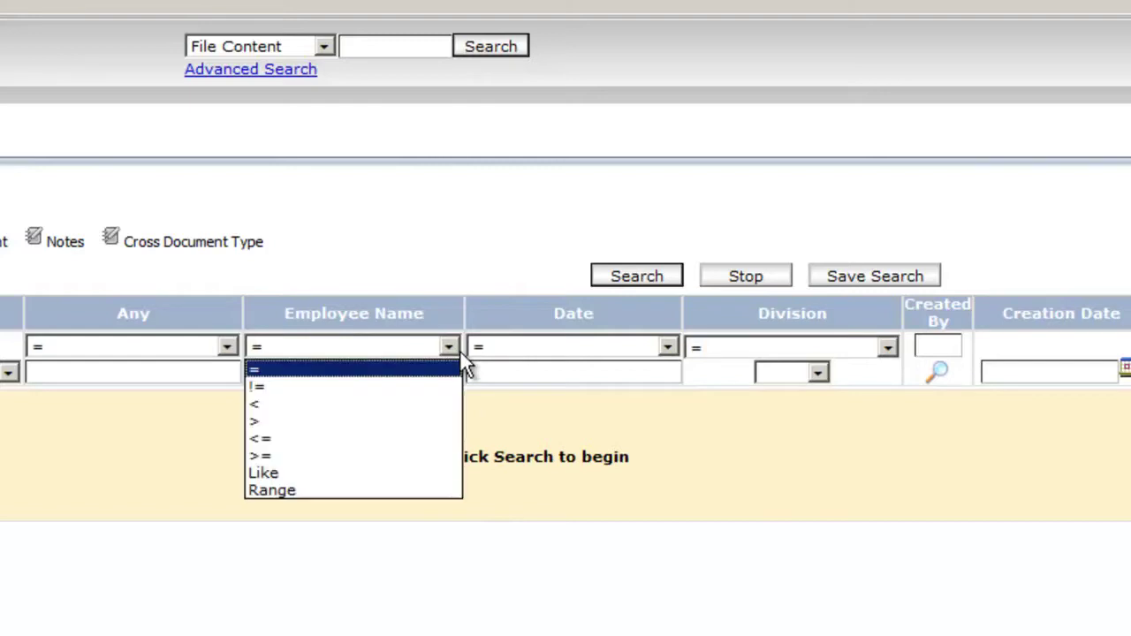
pyautogui.click(328, 477)
pyautogui.click(353, 372)
pyautogui.write('cl')
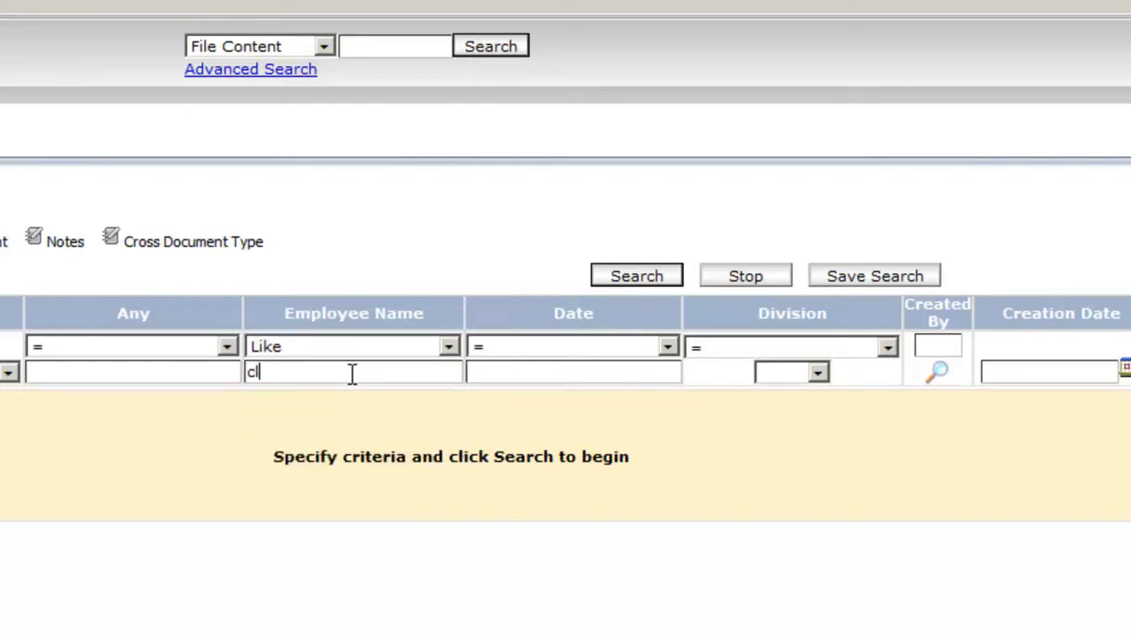
pyautogui.click(668, 345)
pyautogui.click(792, 436)
pyautogui.click(820, 372)
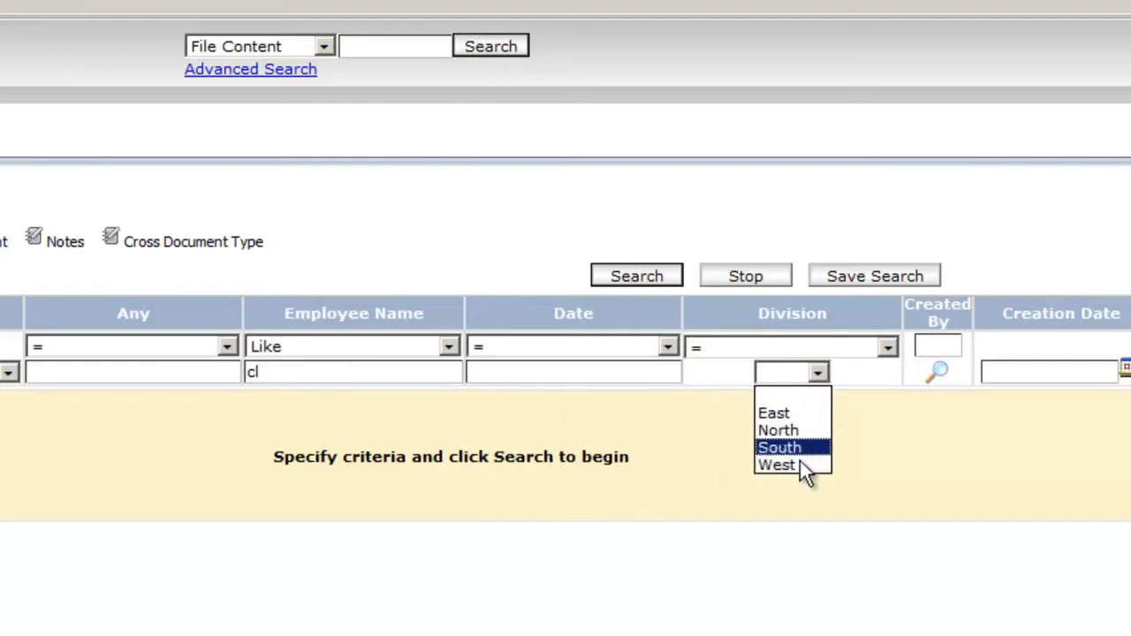
pyautogui.click(798, 417)
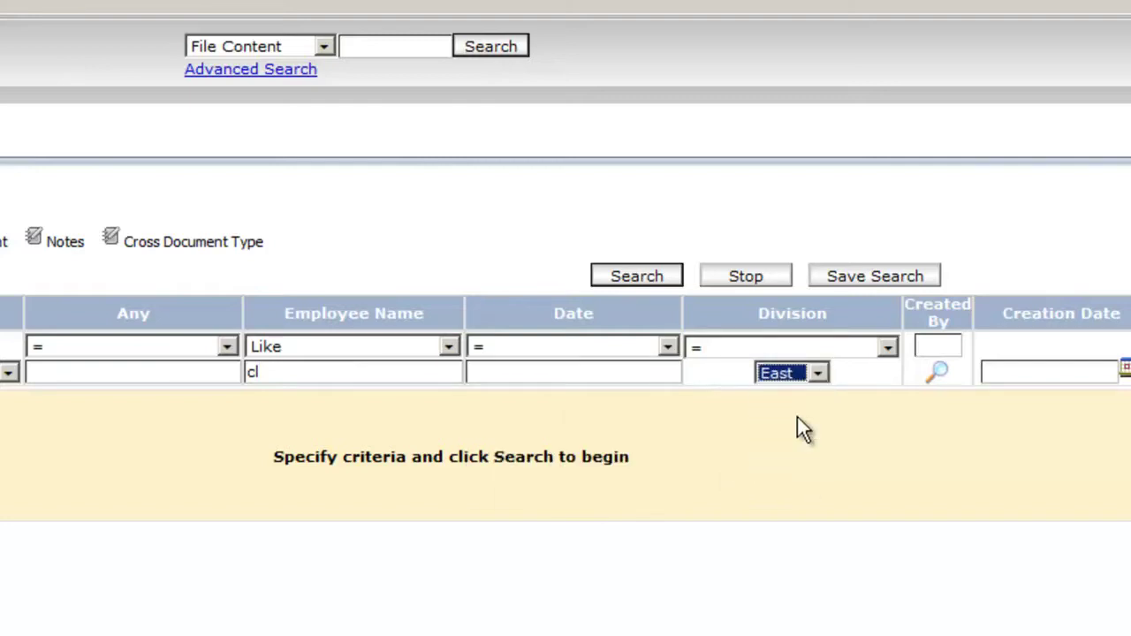
pyautogui.click(638, 281)
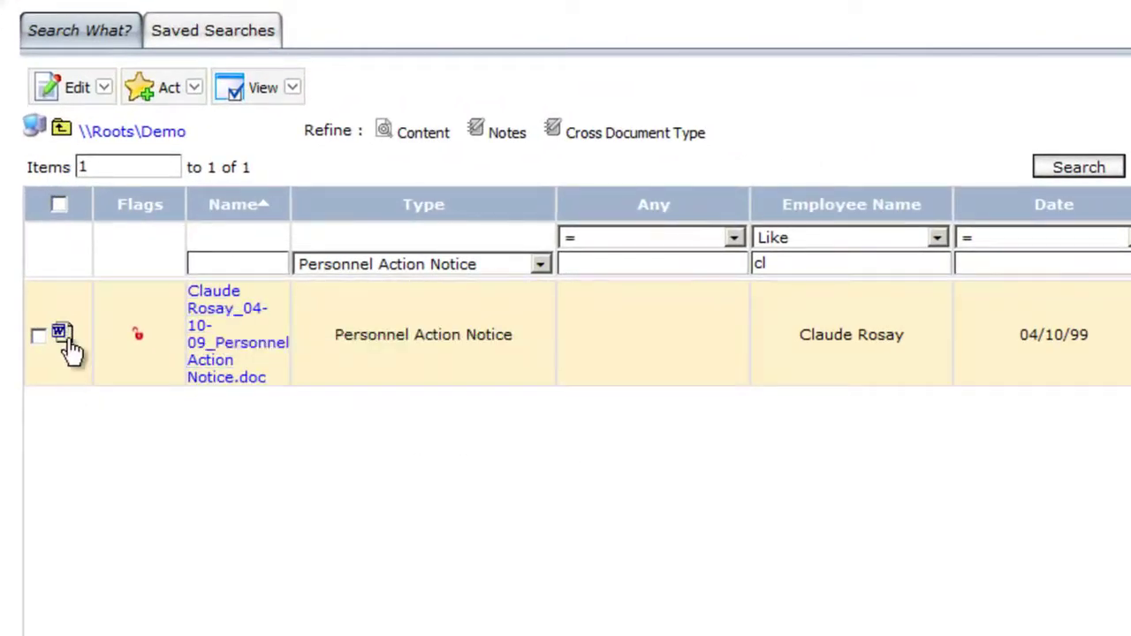
pyautogui.click(223, 317)
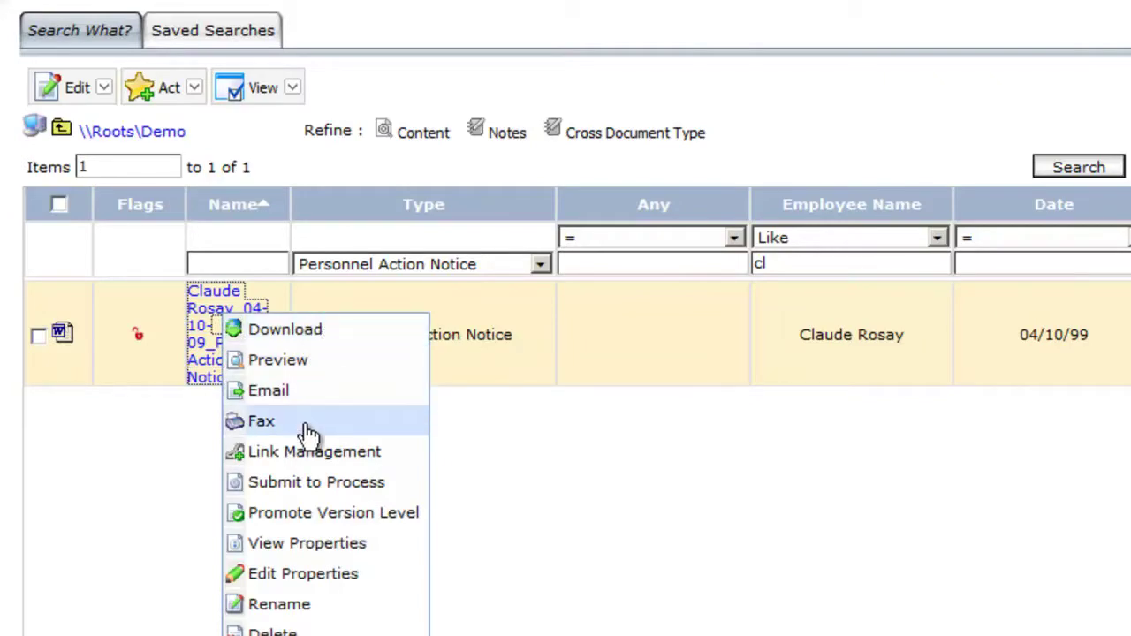
pyautogui.click(633, 526)
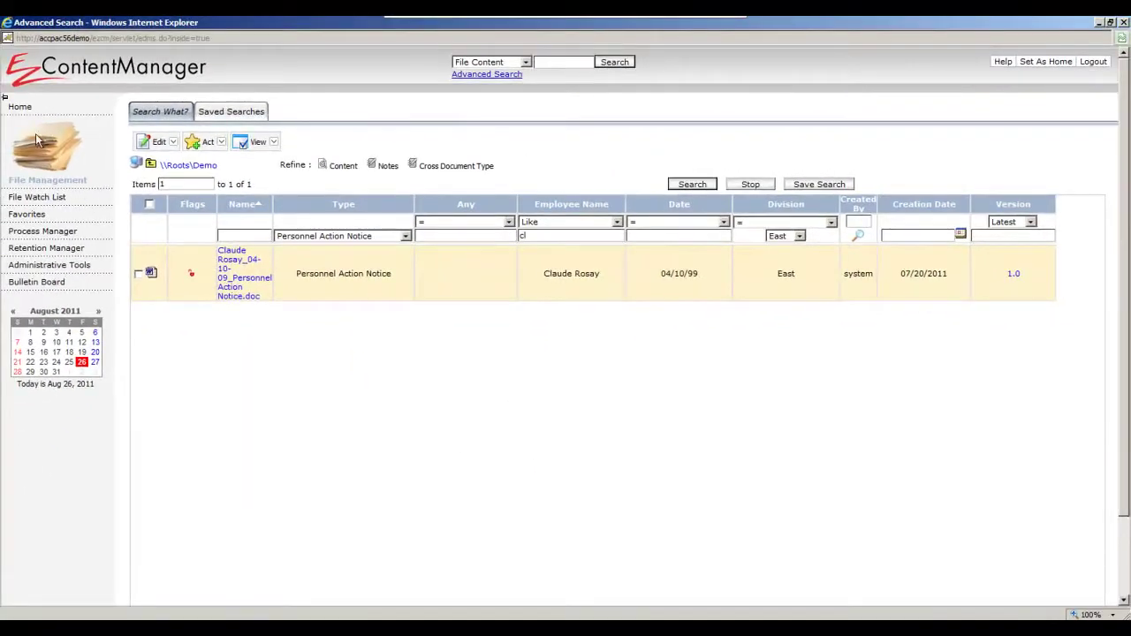
# - Return to the home file browser and open the Approved folder under Contracts
pyautogui.click(20, 109)
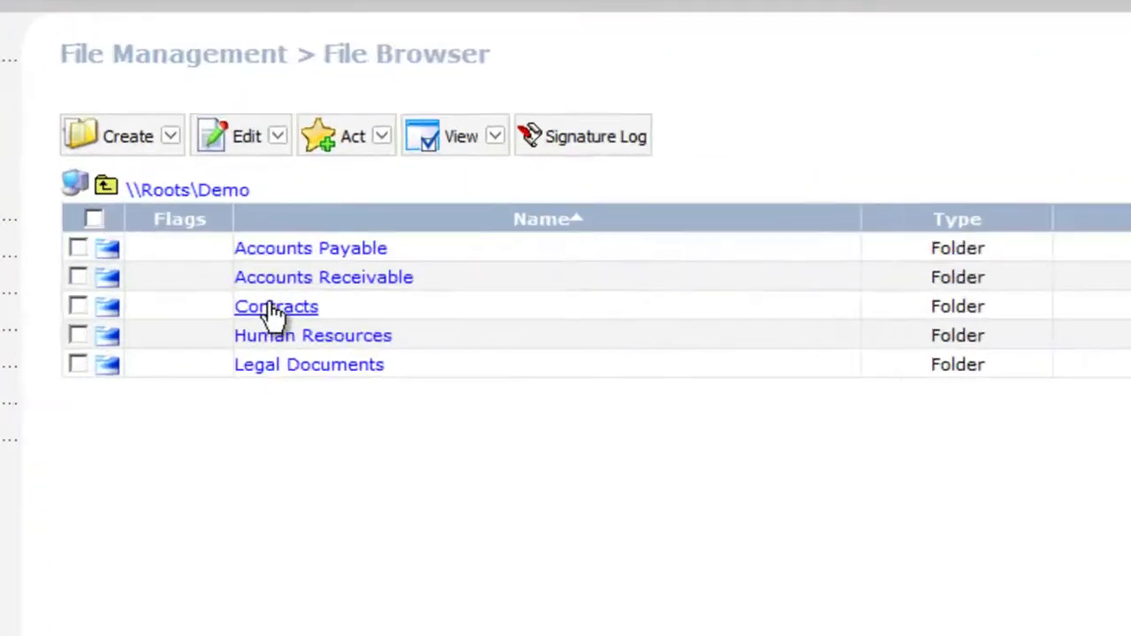
pyautogui.click(285, 332)
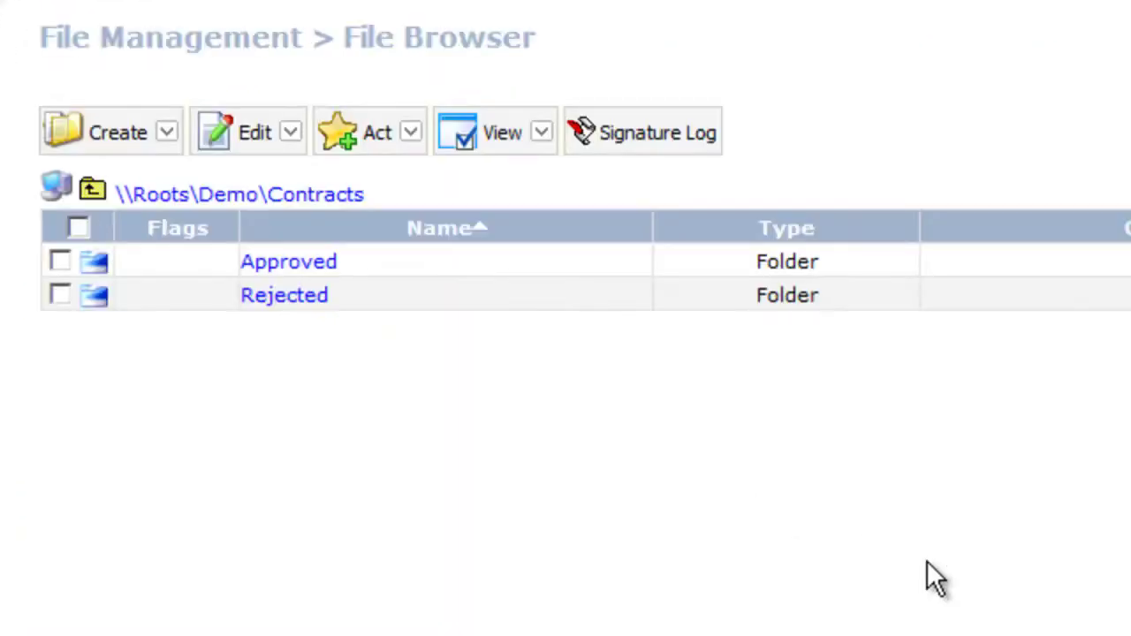
pyautogui.click(320, 272)
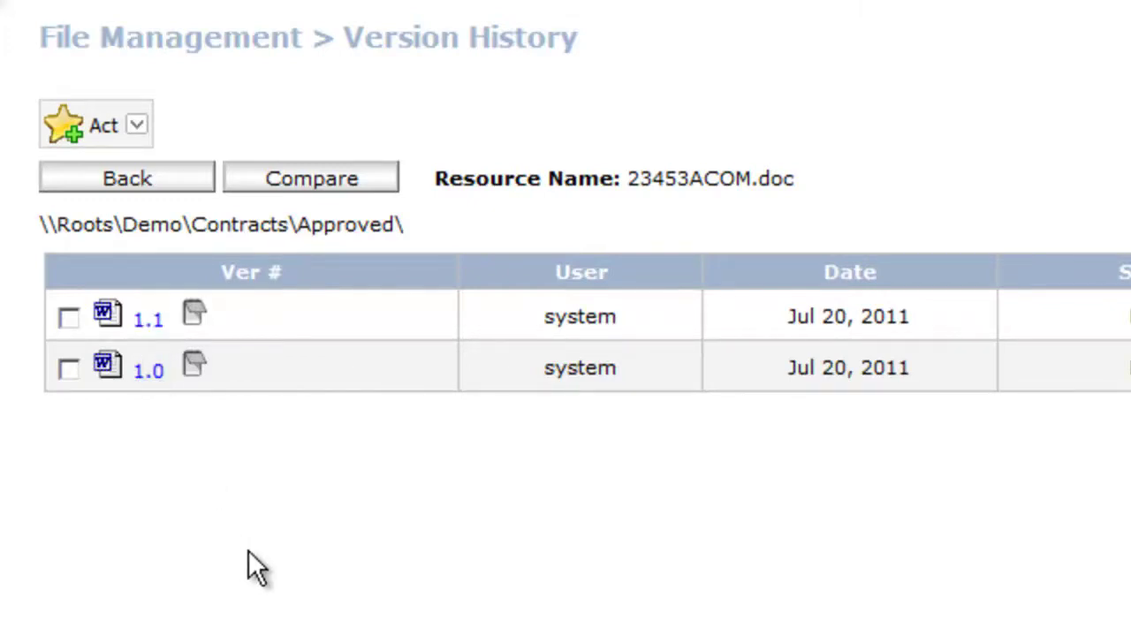
# - Compare versions 1.1 and 1.0 of 23453ACOM.doc, view the detailed differences, and close the comparison
pyautogui.click(74, 322)
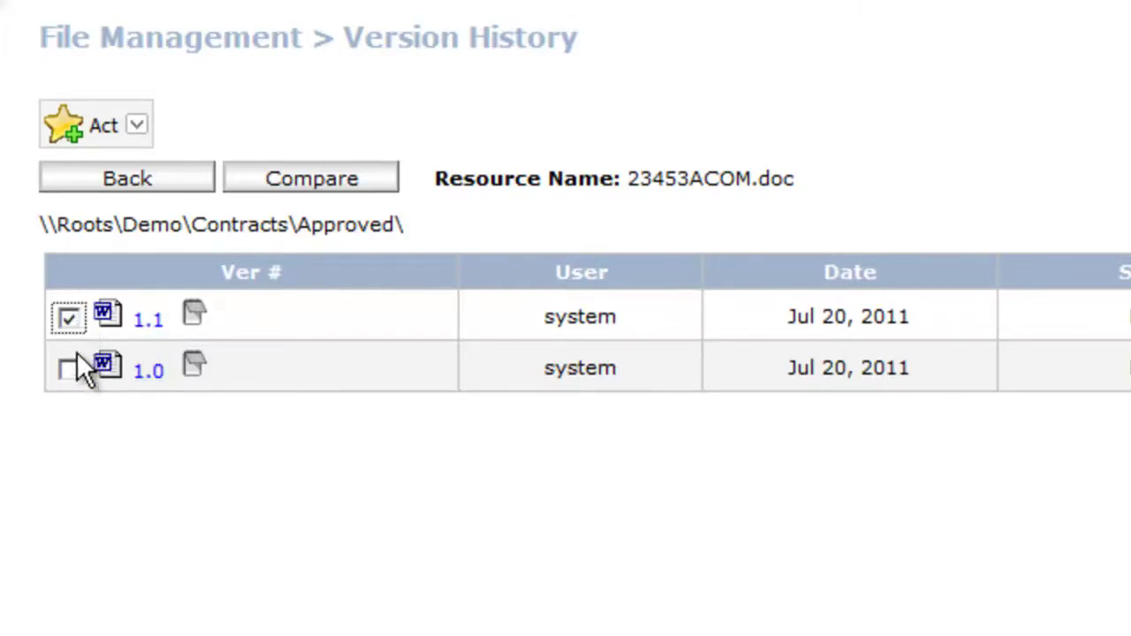
pyautogui.click(69, 370)
pyautogui.click(311, 178)
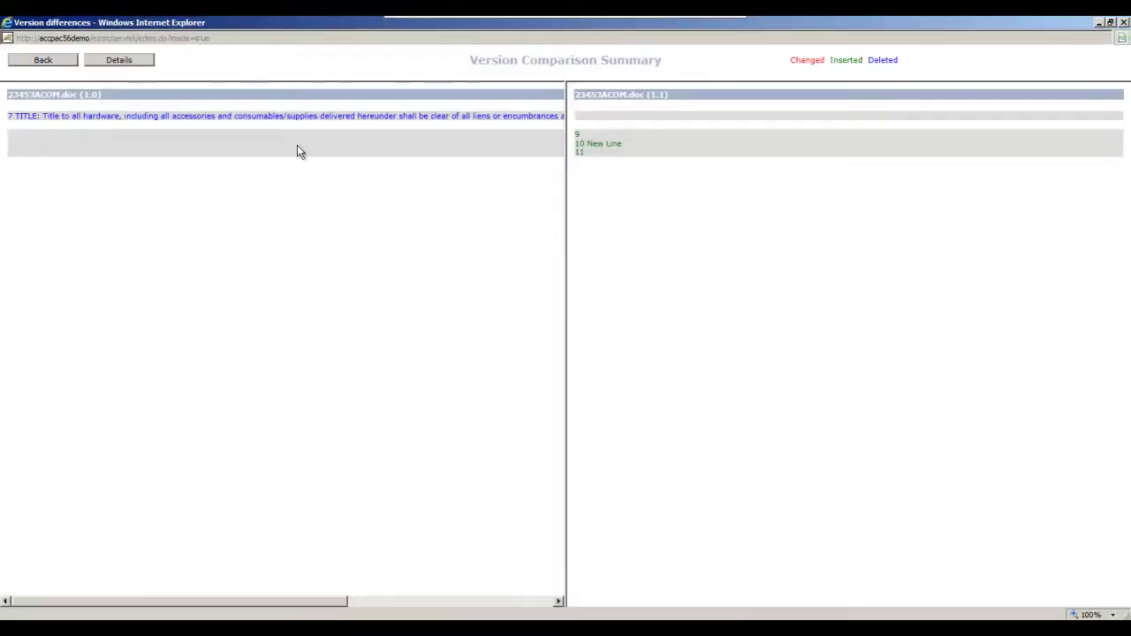
pyautogui.click(132, 60)
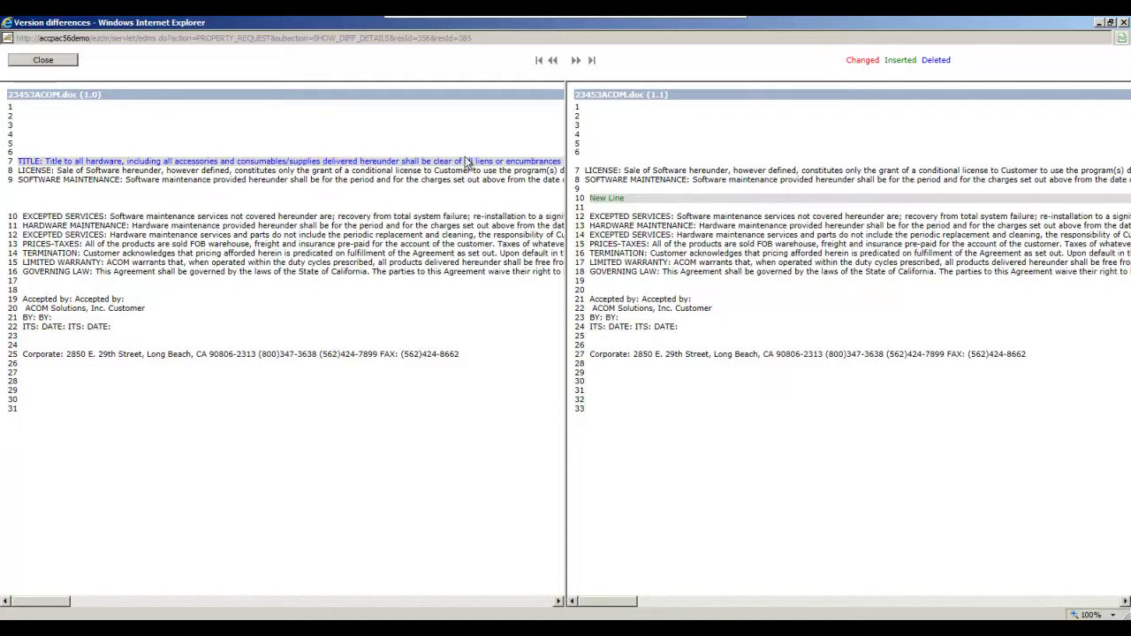
pyautogui.click(42, 59)
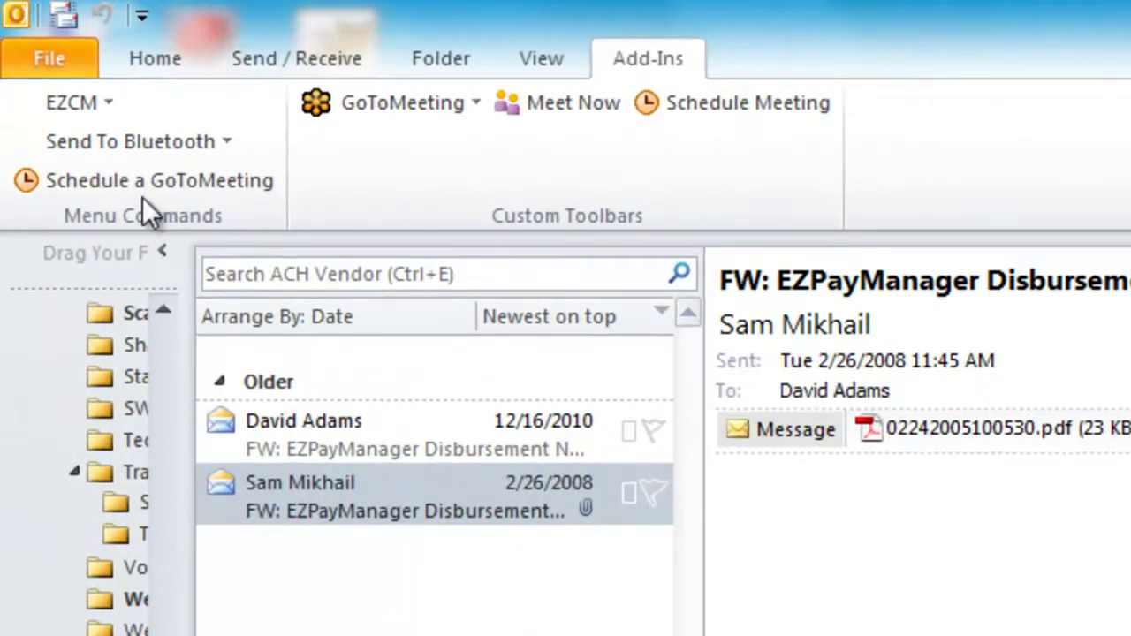
# - Switch to Outlook and show the EZCM add-in commands for the selected EZPayManager Disbursement email with the PDF attachment
pyautogui.click(75, 103)
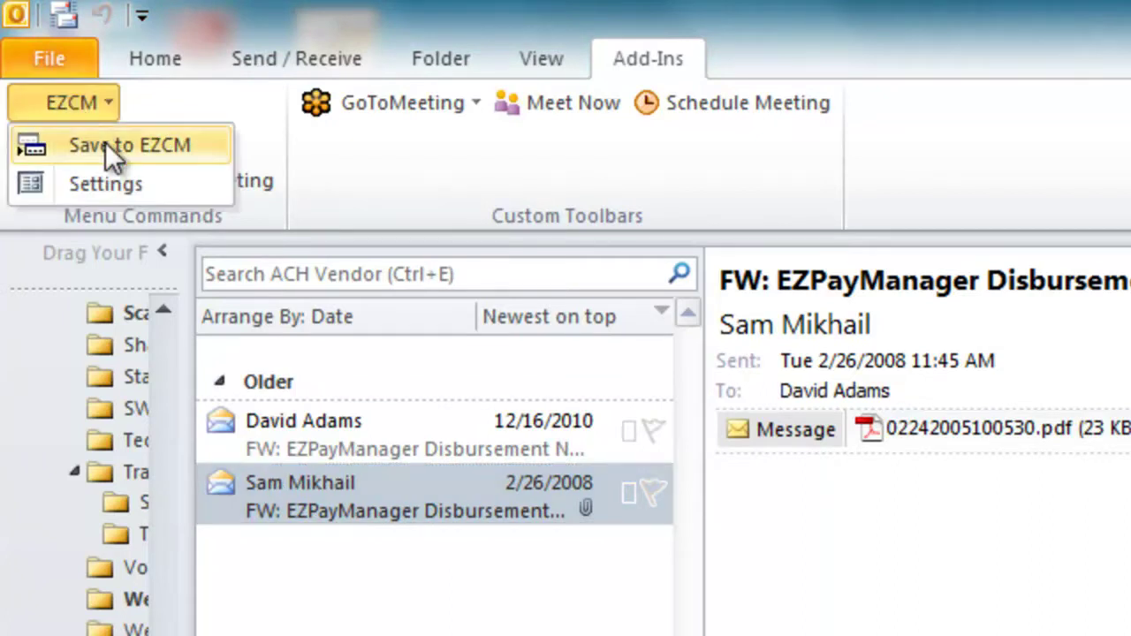